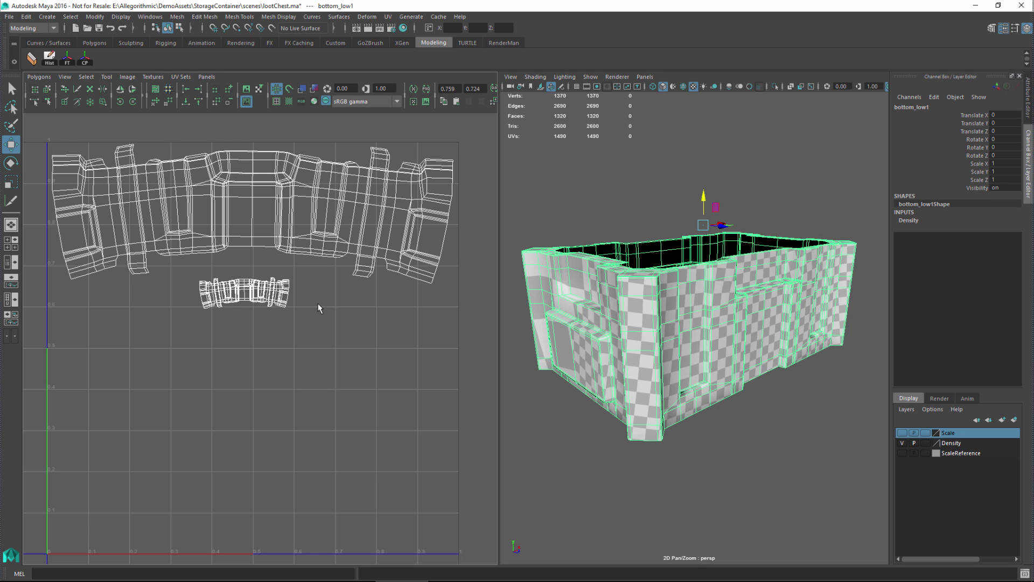
# - Select all UVs of both shells in the UV layout to relate them to the chest model's surface
pyautogui.moveTo(318, 304); pyautogui.dragTo(353, 304, button='right')
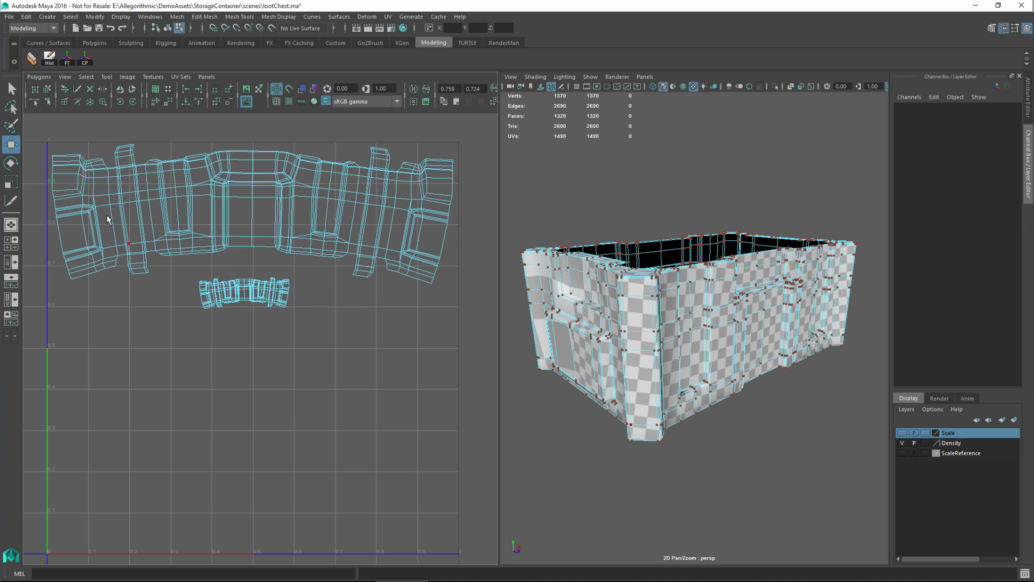
pyautogui.moveTo(38, 130); pyautogui.dragTo(483, 349)
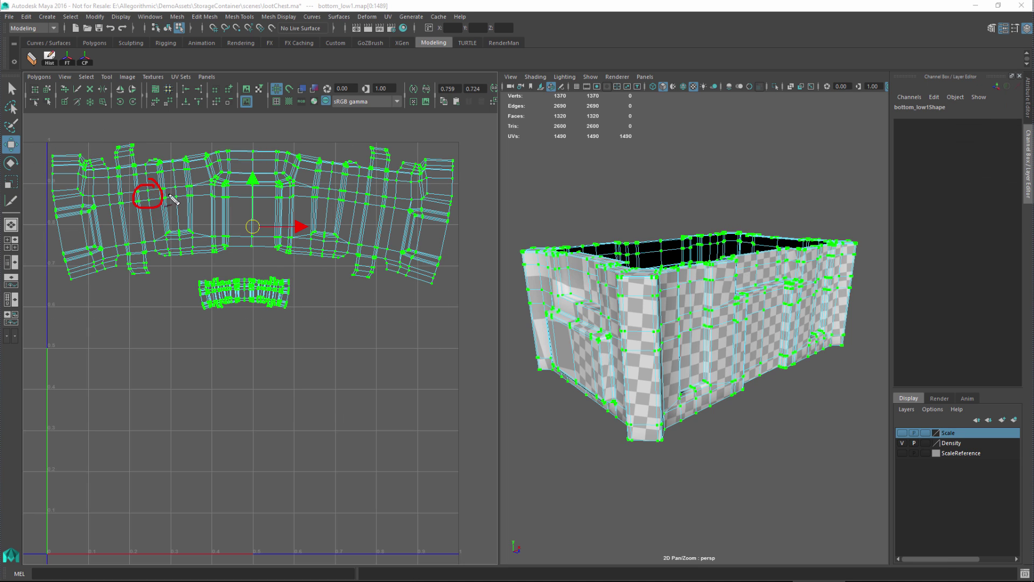
pyautogui.moveTo(154, 196)
pyautogui.mouseDown()
pyautogui.moveTo(551, 296)
pyautogui.moveTo(650, 330)
pyautogui.moveTo(671, 369)
pyautogui.mouseUp()
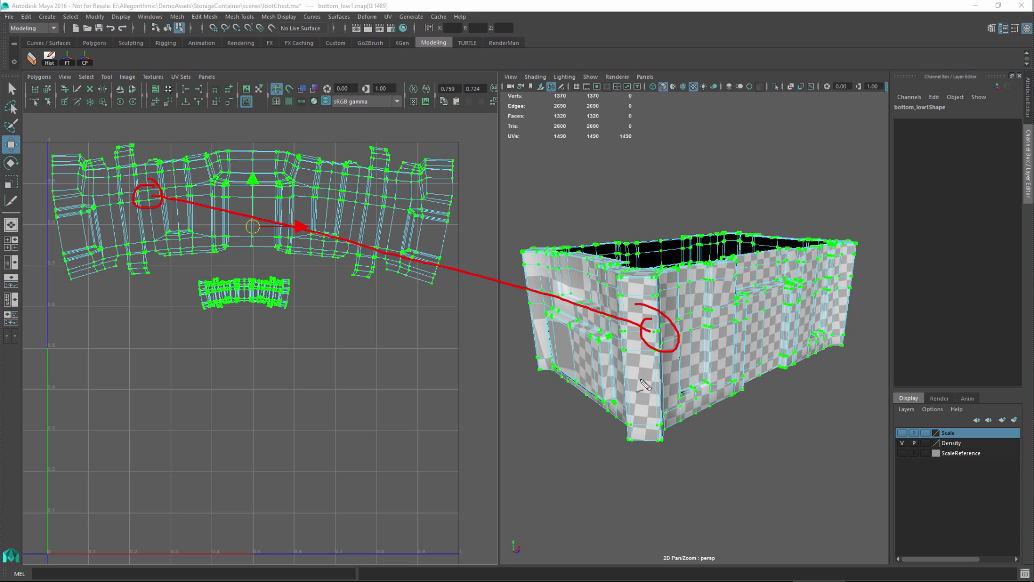
pyautogui.press('Escape')
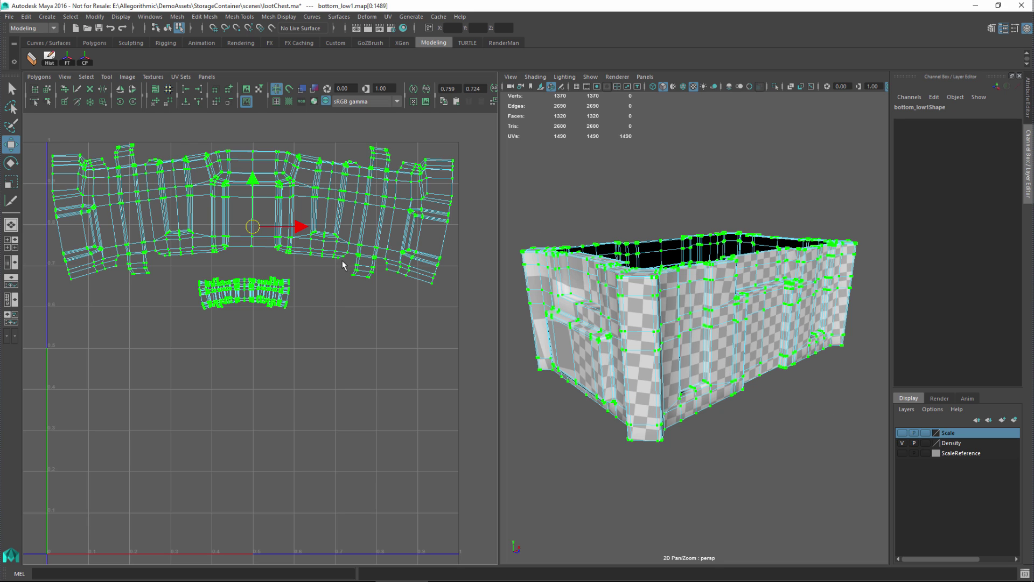
# - Select the small UV shell and the large UV shell in turn, examining the chest half each one covers
pyautogui.moveTo(327, 190); pyautogui.dragTo(328, 220, button='right')
pyautogui.keyDown('alt'); pyautogui.moveTo(545, 343); pyautogui.dragTo(674, 359); pyautogui.keyUp('alt')
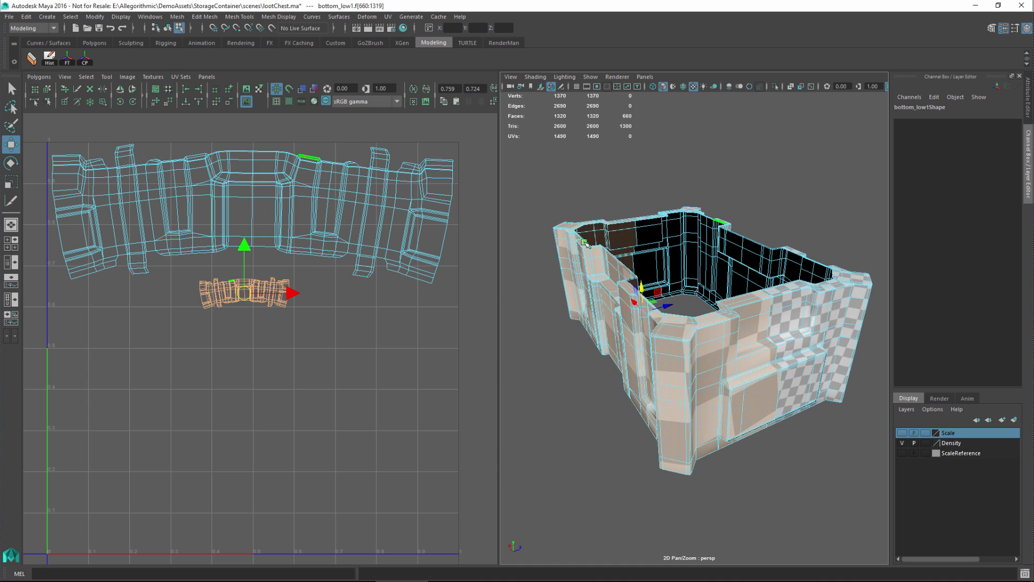
pyautogui.keyDown('alt'); pyautogui.moveTo(720, 388); pyautogui.dragTo(582, 328); pyautogui.keyUp('alt')
pyautogui.doubleClick(216, 204)
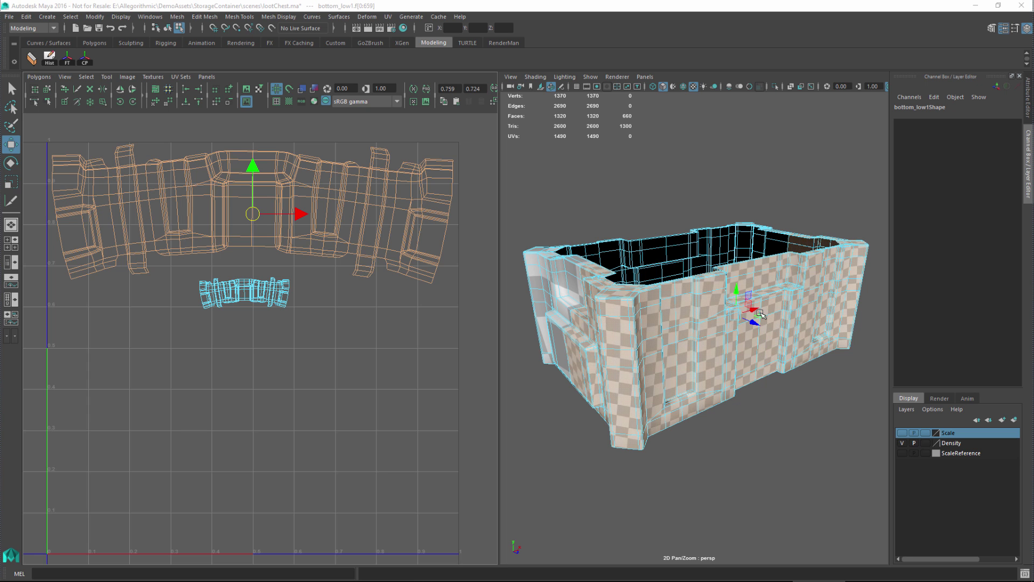
pyautogui.scroll(10, 727, 356)
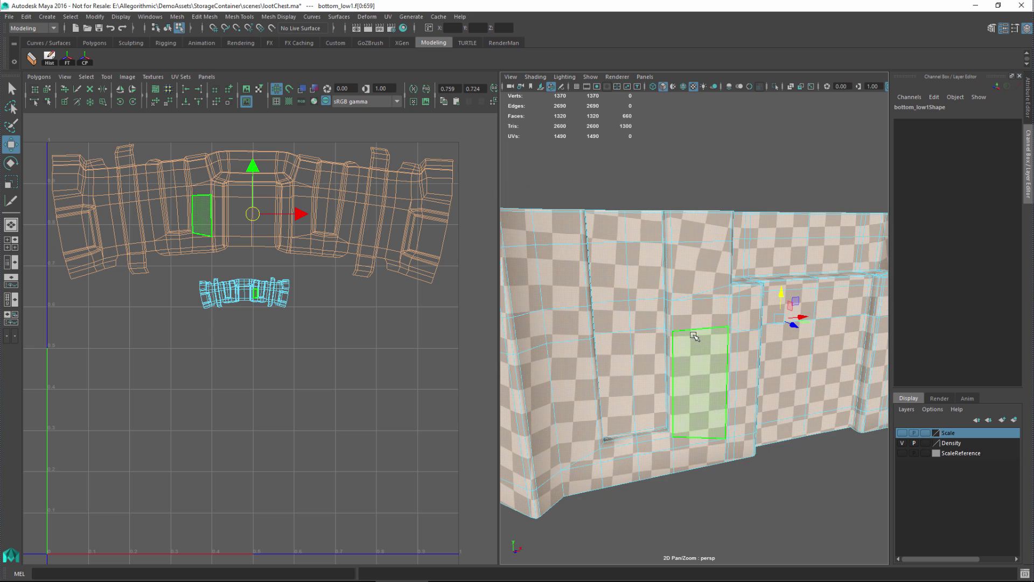
# - Select the chest as a whole object and inspect the checker pattern on the wall mapped to the large shell
pyautogui.moveTo(716, 293); pyautogui.dragTo(679, 344, button='right')
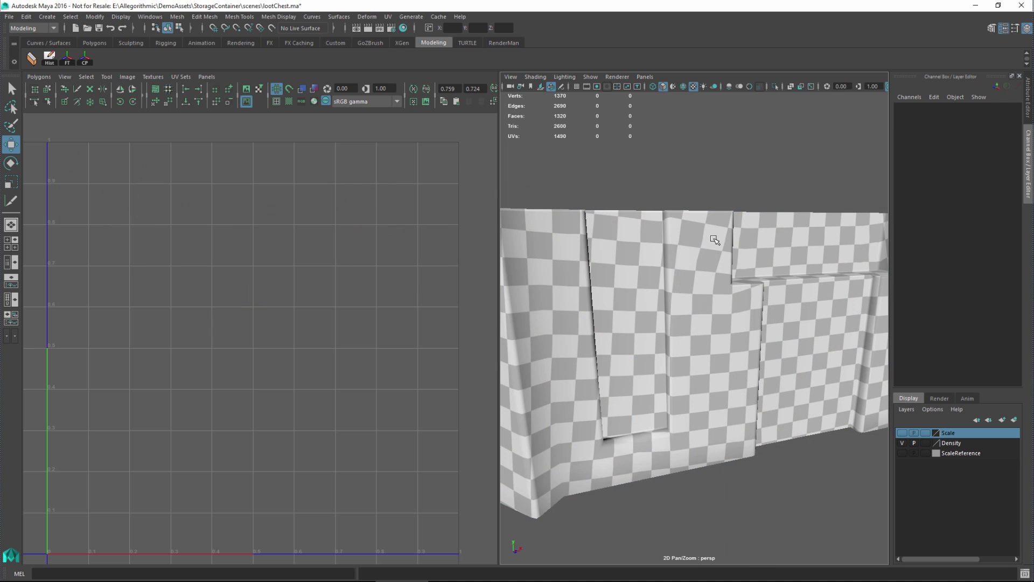
pyautogui.click(699, 340)
pyautogui.press('f')
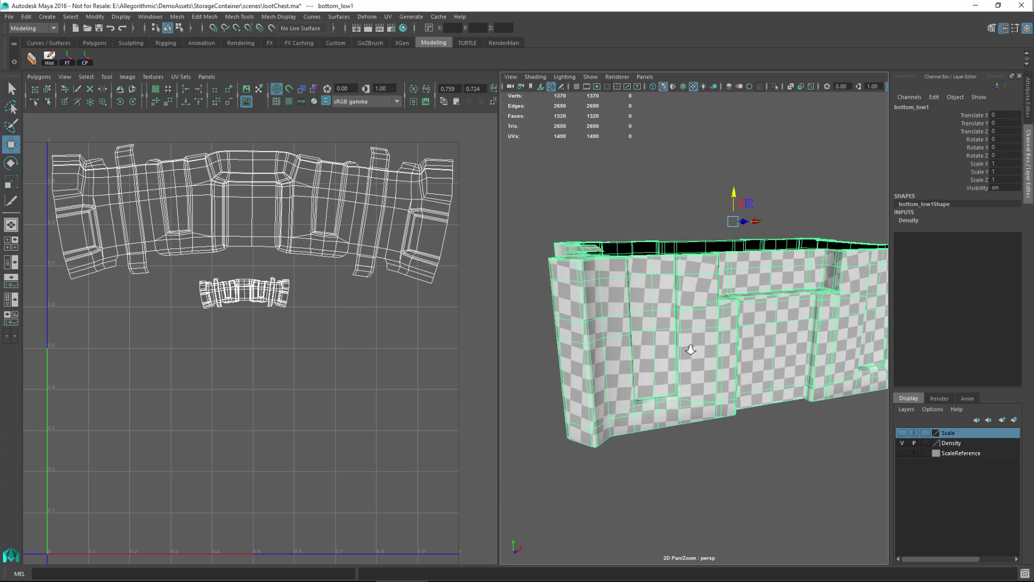
pyautogui.keyDown('alt'); pyautogui.moveTo(706, 353); pyautogui.dragTo(703, 347); pyautogui.keyUp('alt')
# - Select each UV shell by its faces and compare the checker size on the chest's two opposite sides
pyautogui.moveTo(370, 195); pyautogui.dragTo(369, 224, button='right')
pyautogui.keyDown('alt'); pyautogui.moveTo(701, 339); pyautogui.dragTo(722, 367); pyautogui.keyUp('alt')
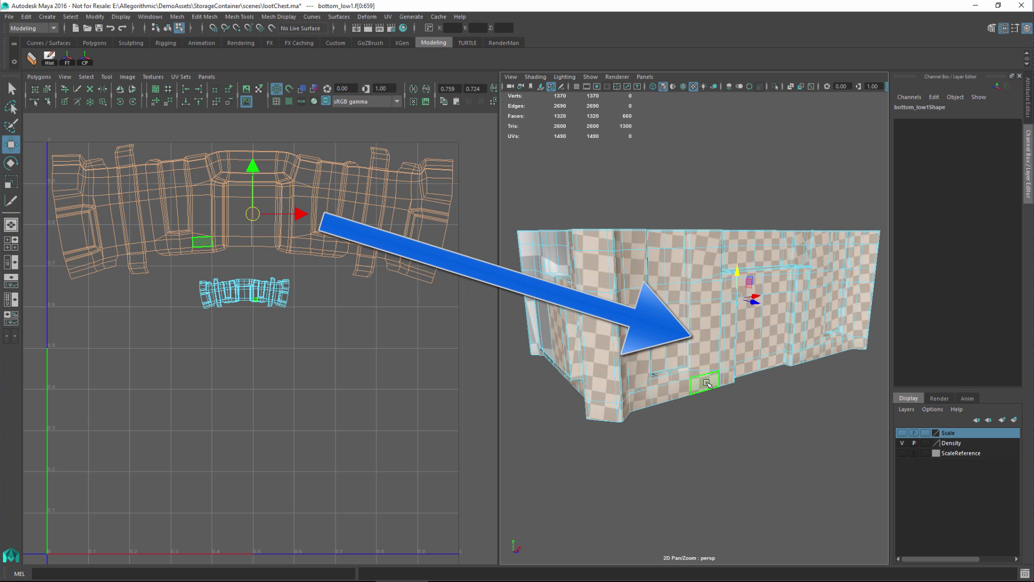
pyautogui.keyDown('alt'); pyautogui.moveTo(584, 323); pyautogui.dragTo(707, 341); pyautogui.keyUp('alt')
pyautogui.moveTo(186, 271); pyautogui.dragTo(325, 339)
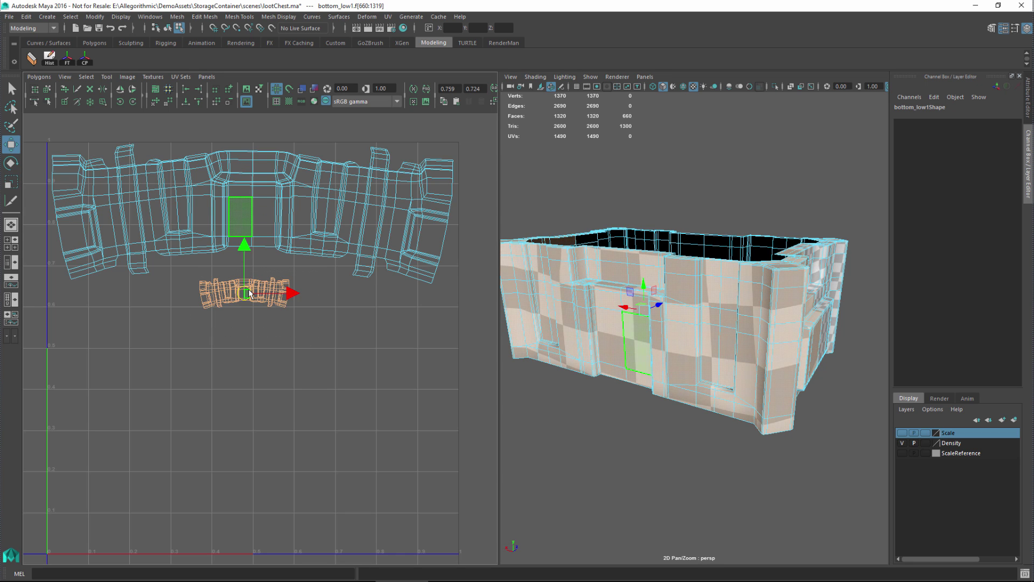
pyautogui.keyDown('alt'); pyautogui.moveTo(644, 296); pyautogui.dragTo(594, 300); pyautogui.keyUp('alt')
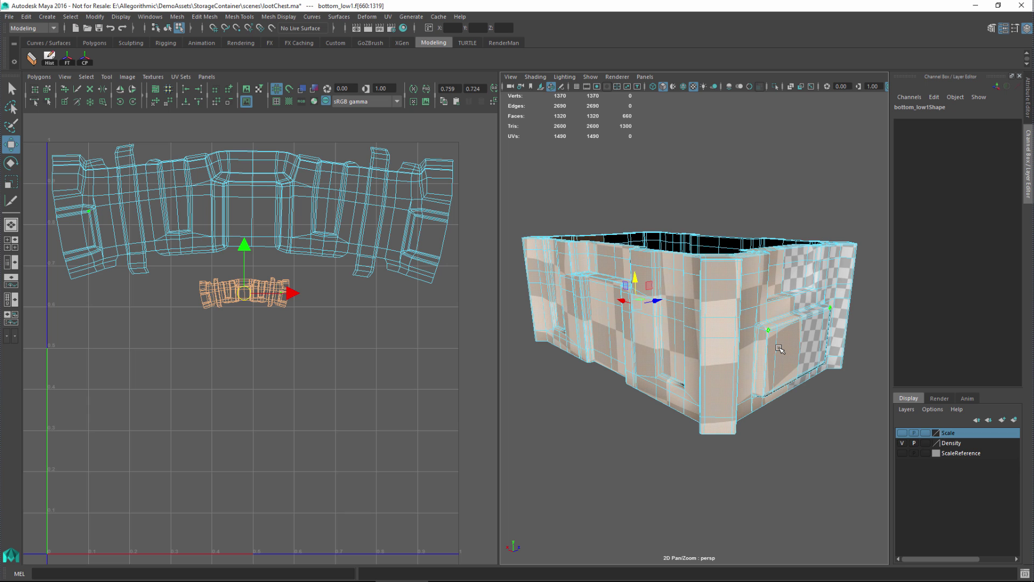
pyautogui.keyDown('alt'); pyautogui.moveTo(779, 349); pyautogui.dragTo(652, 350); pyautogui.keyUp('alt')
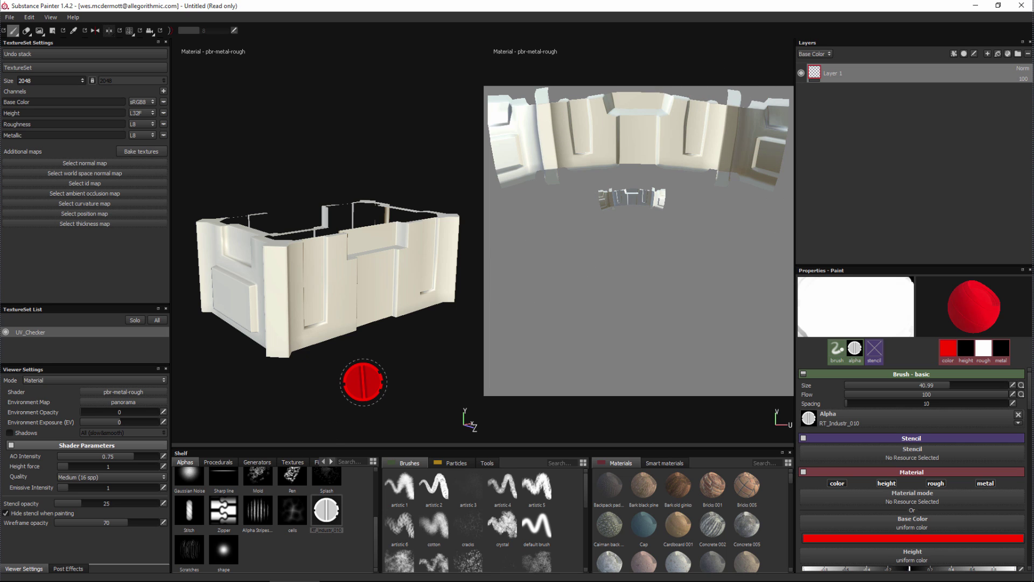
# - Switch to Substance Painter and stamp the red RT_Industr_010 alpha at brush size 40.99 on the long wall's centre panel
pyautogui.press('alt')
pyautogui.keyDown('alt'); pyautogui.moveTo(379, 293); pyautogui.dragTo(427, 342, button='right'); pyautogui.keyUp('alt')
pyautogui.keyDown('alt'); pyautogui.moveTo(428, 342); pyautogui.dragTo(381, 330); pyautogui.keyUp('alt')
pyautogui.keyDown('alt'); pyautogui.moveTo(382, 327); pyautogui.dragTo(416, 356, button='right'); pyautogui.keyUp('alt')
pyautogui.keyDown('alt'); pyautogui.moveTo(384, 325); pyautogui.dragTo(384, 323); pyautogui.keyUp('alt')
pyautogui.click(344, 281)
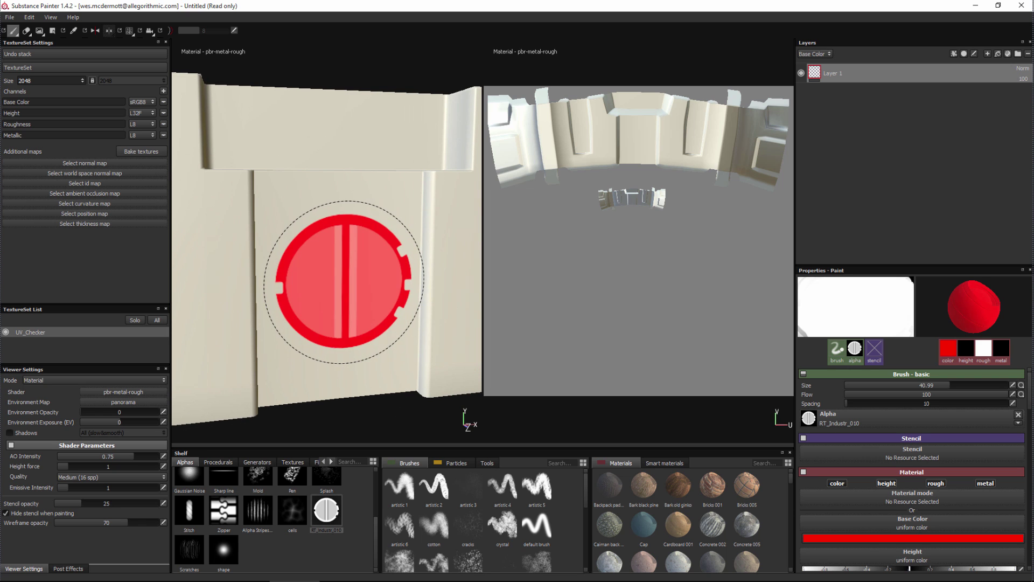
# - Stamp the same red alpha at brush size 45.45 on the matching centre panel of the chest's opposite wall
pyautogui.keyDown('ctrl'); pyautogui.moveTo(387, 351); pyautogui.dragTo(384, 328, button='right'); pyautogui.keyUp('ctrl')
pyautogui.keyDown('alt'); pyautogui.moveTo(385, 329); pyautogui.dragTo(384, 319, button='middle'); pyautogui.keyUp('alt')
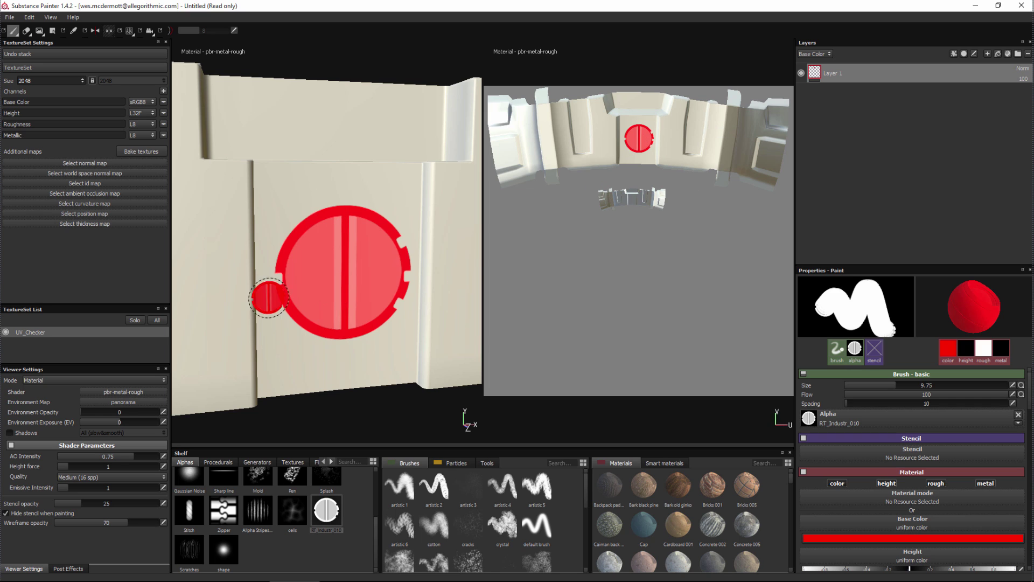
pyautogui.keyDown('alt'); pyautogui.moveTo(348, 336); pyautogui.dragTo(358, 318); pyautogui.keyUp('alt')
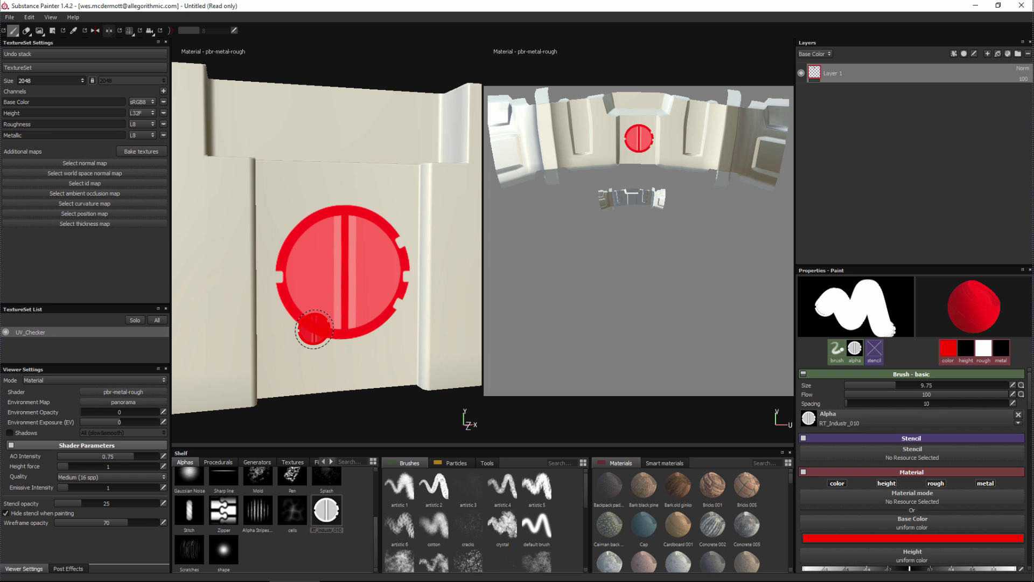
pyautogui.keyDown('alt'); pyautogui.moveTo(397, 323); pyautogui.dragTo(325, 303); pyautogui.keyUp('alt')
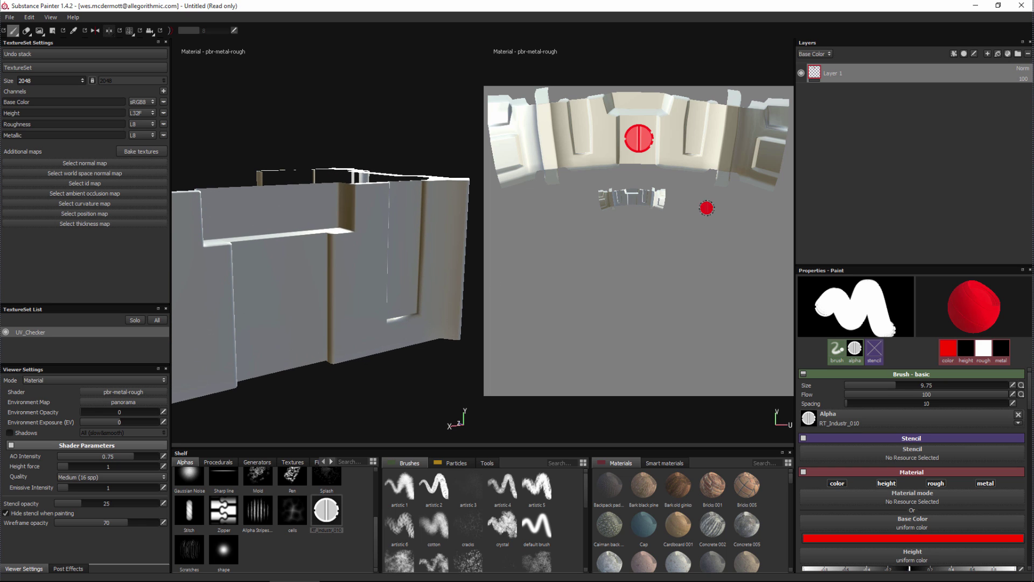
pyautogui.keyDown('shift'); pyautogui.moveTo(306, 303); pyautogui.dragTo(261, 312, button='right'); pyautogui.keyUp('shift')
pyautogui.keyDown('alt'); pyautogui.moveTo(314, 303); pyautogui.dragTo(364, 282, button='middle'); pyautogui.keyUp('alt')
pyautogui.keyDown('alt'); pyautogui.moveTo(364, 284); pyautogui.dragTo(331, 290); pyautogui.keyUp('alt')
pyautogui.keyDown('ctrl'); pyautogui.moveTo(330, 290); pyautogui.dragTo(327, 286, button='right'); pyautogui.keyUp('ctrl')
pyautogui.keyDown('alt'); pyautogui.moveTo(354, 304); pyautogui.dragTo(339, 267); pyautogui.keyUp('alt')
pyautogui.click(331, 279)
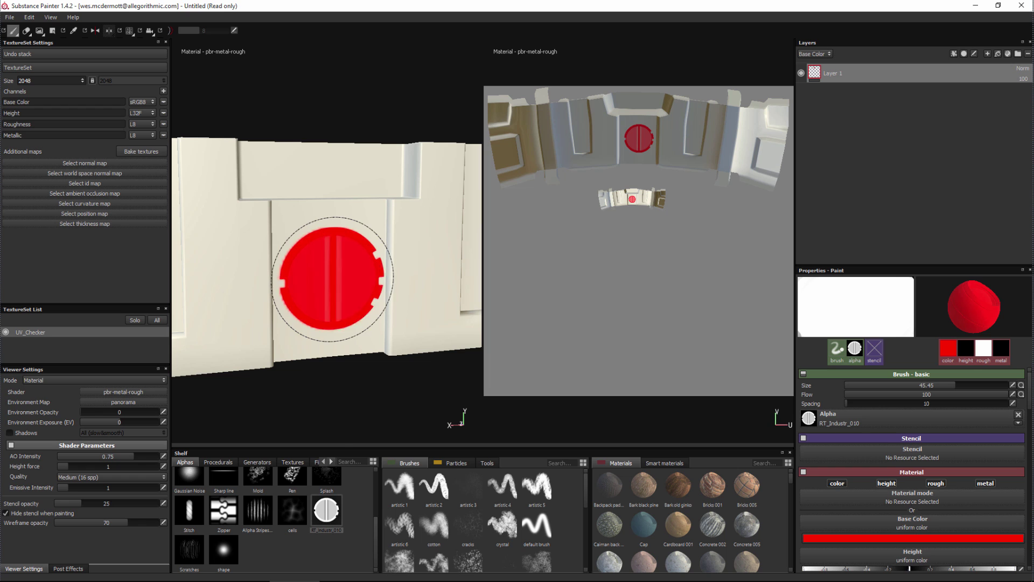
# - Compare the sharpness of the two stamps in close-up and their sizes in an enlarged UV view
pyautogui.moveTo(346, 362)
pyautogui.keyDown('alt'); pyautogui.mouseDown(button='right')
pyautogui.moveTo(379, 396)
pyautogui.moveTo(345, 396)
pyautogui.mouseUp(button='right'); pyautogui.keyUp('alt')
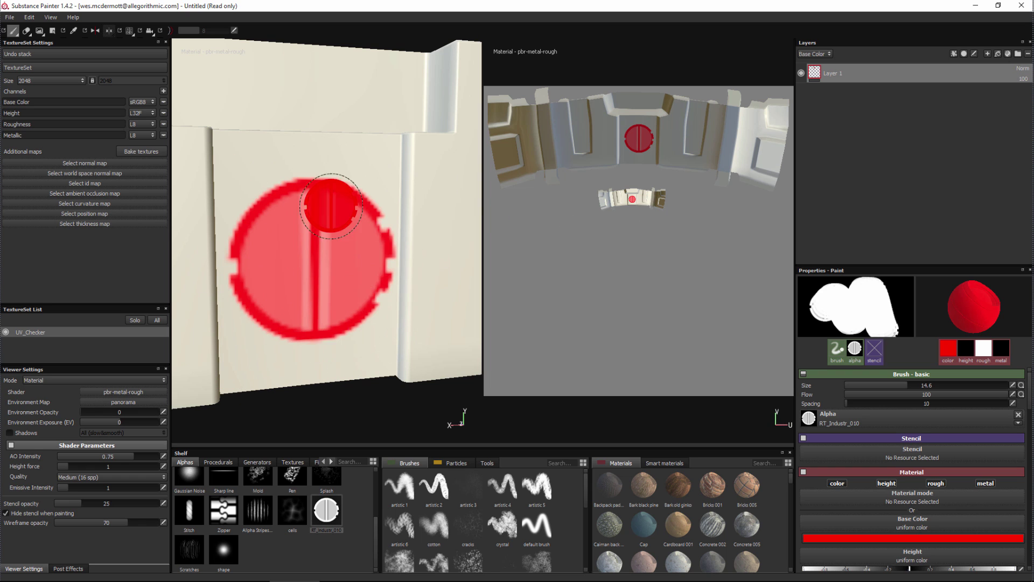
pyautogui.moveTo(483, 300); pyautogui.dragTo(258, 295)
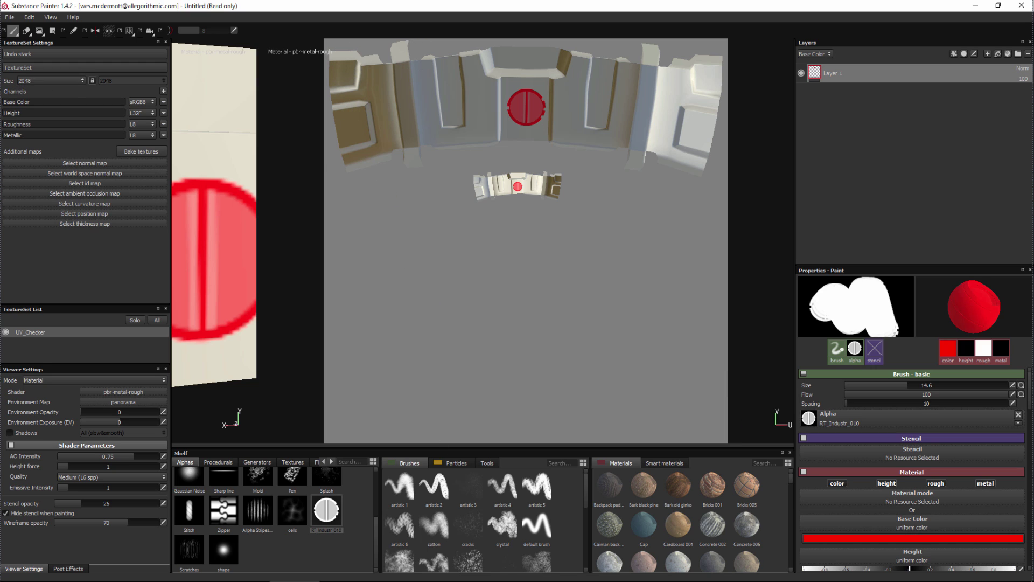
pyautogui.keyDown('alt'); pyautogui.moveTo(537, 131); pyautogui.dragTo(559, 148, button='right'); pyautogui.keyUp('alt')
pyautogui.moveTo(559, 148)
pyautogui.keyDown('alt'); pyautogui.mouseDown(button='middle')
pyautogui.moveTo(581, 222)
pyautogui.moveTo(571, 200)
pyautogui.mouseUp(button='middle'); pyautogui.keyUp('alt')
pyautogui.keyDown('ctrl'); pyautogui.moveTo(602, 180); pyautogui.dragTo(595, 173, button='right'); pyautogui.keyUp('ctrl')
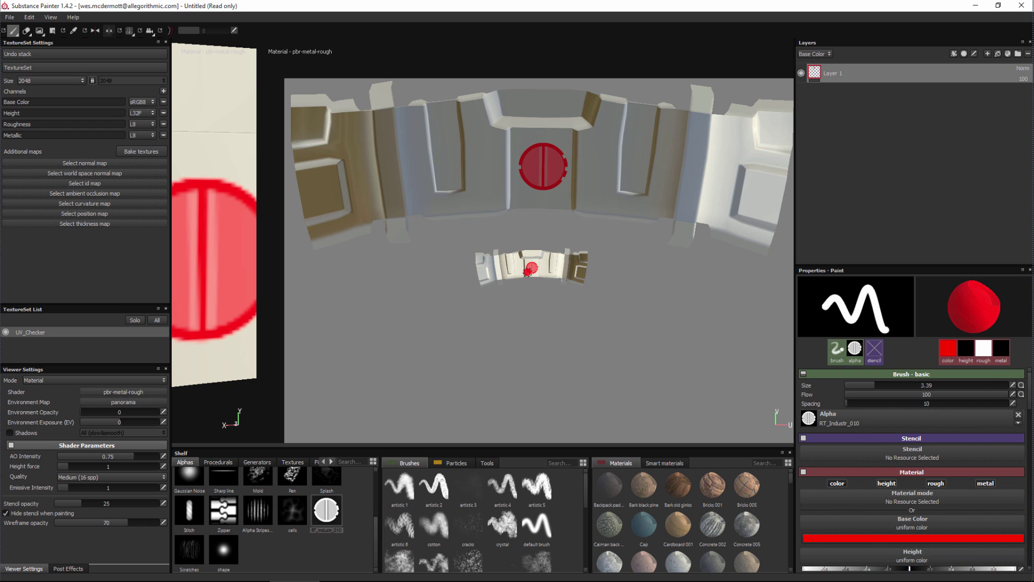
pyautogui.moveTo(258, 247); pyautogui.dragTo(587, 256)
pyautogui.keyDown('alt'); pyautogui.moveTo(499, 259); pyautogui.dragTo(433, 258); pyautogui.keyUp('alt')
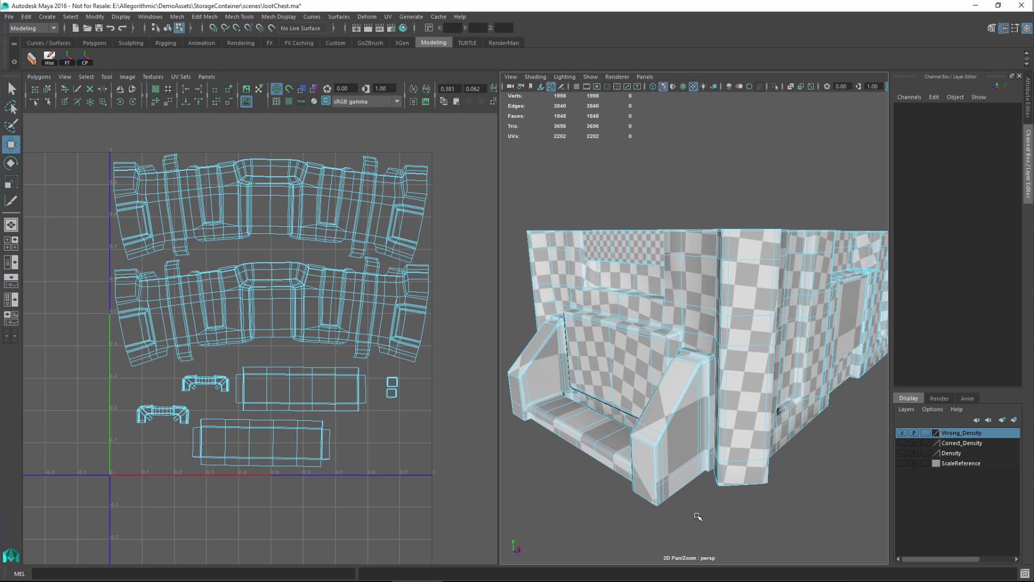
# - Switch to Maya and select the wall shells and the end bracket's shell in turn to compare their checker sizes
pyautogui.doubleClick(740, 428)
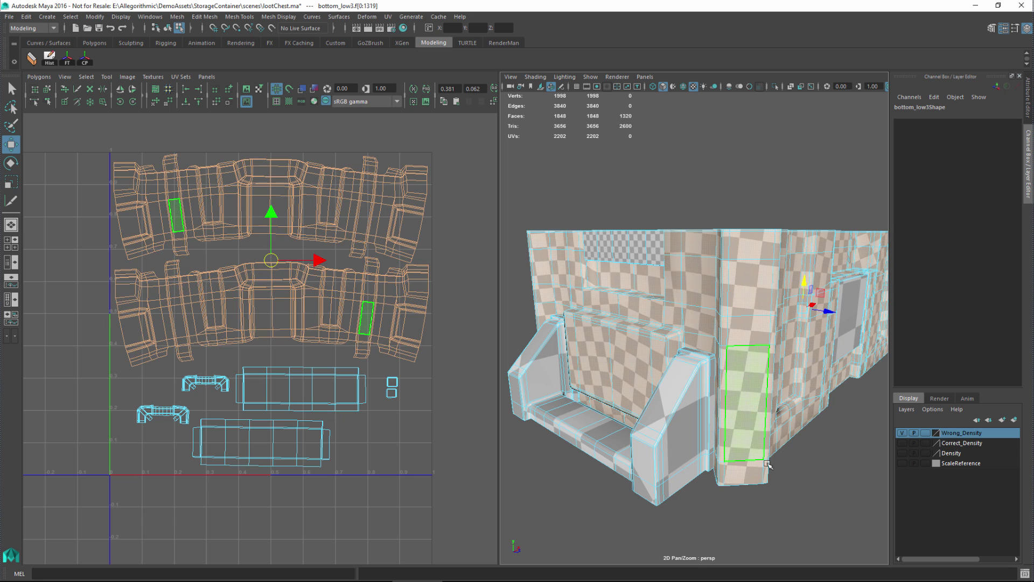
pyautogui.click(668, 439)
pyautogui.click(705, 505)
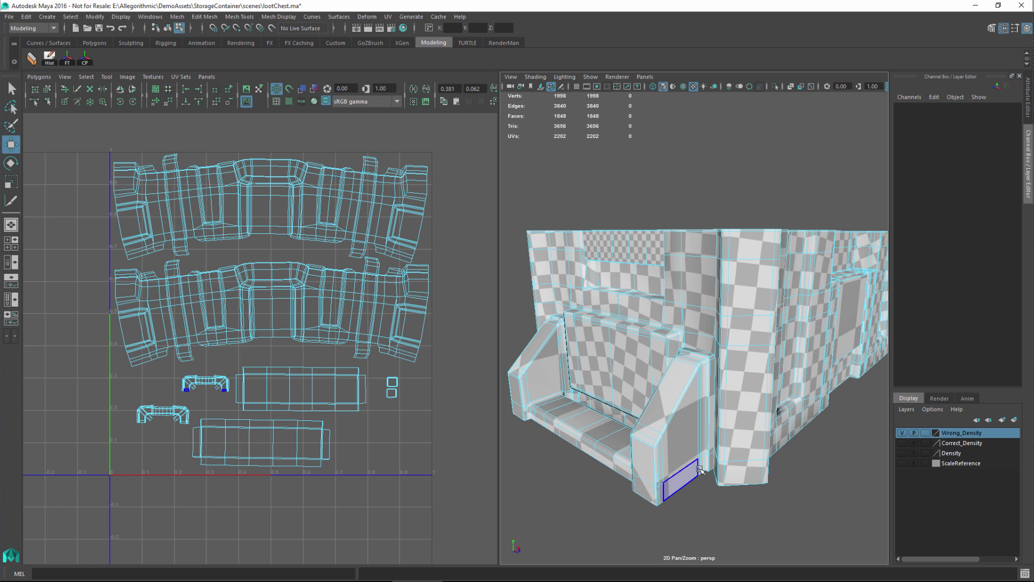
pyautogui.doubleClick(685, 452)
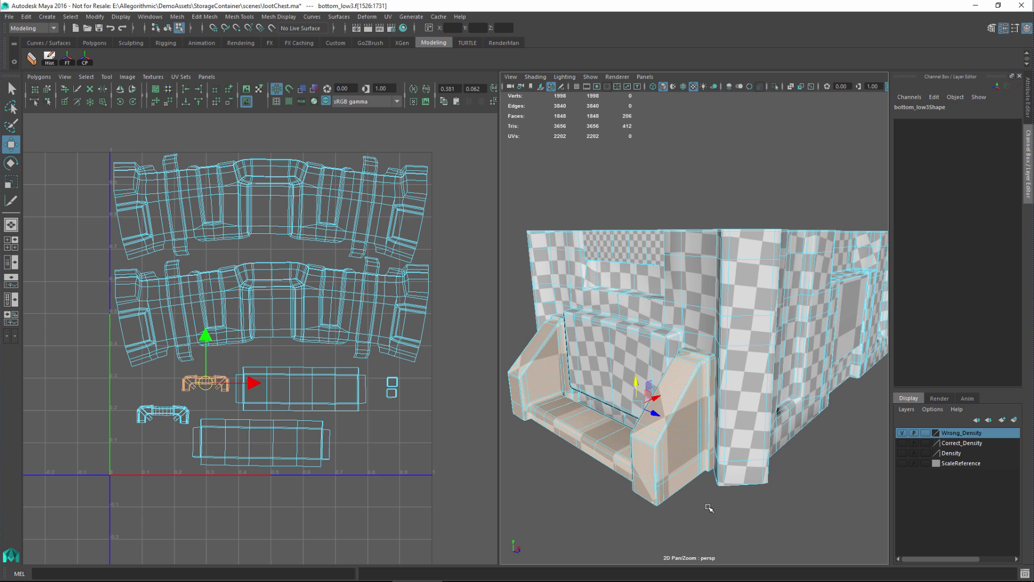
pyautogui.doubleClick(737, 424)
pyautogui.click(704, 503)
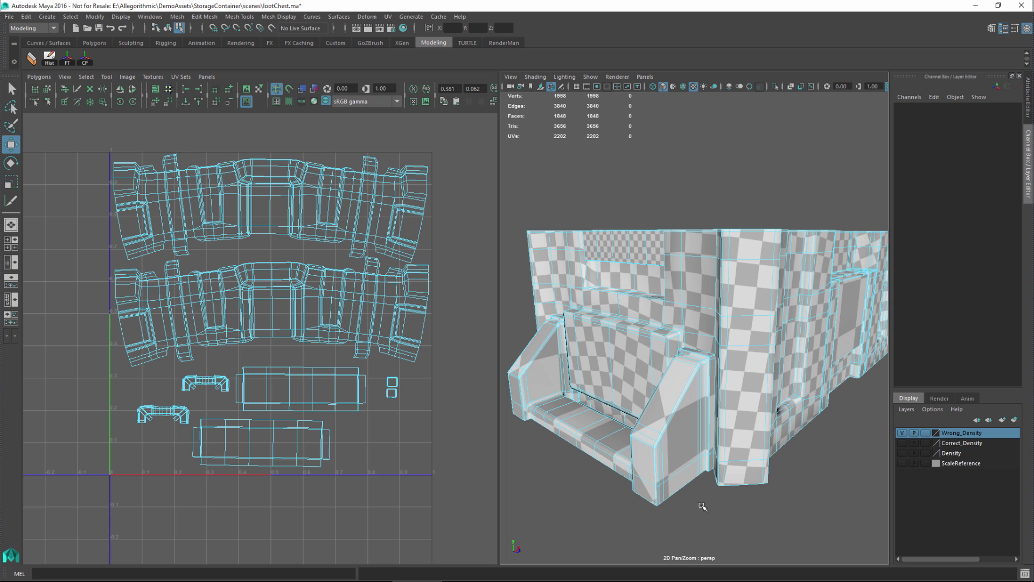
# - Select the UV shell of the small upper panel on the end wall and view it against the whole chest
pyautogui.click(624, 240)
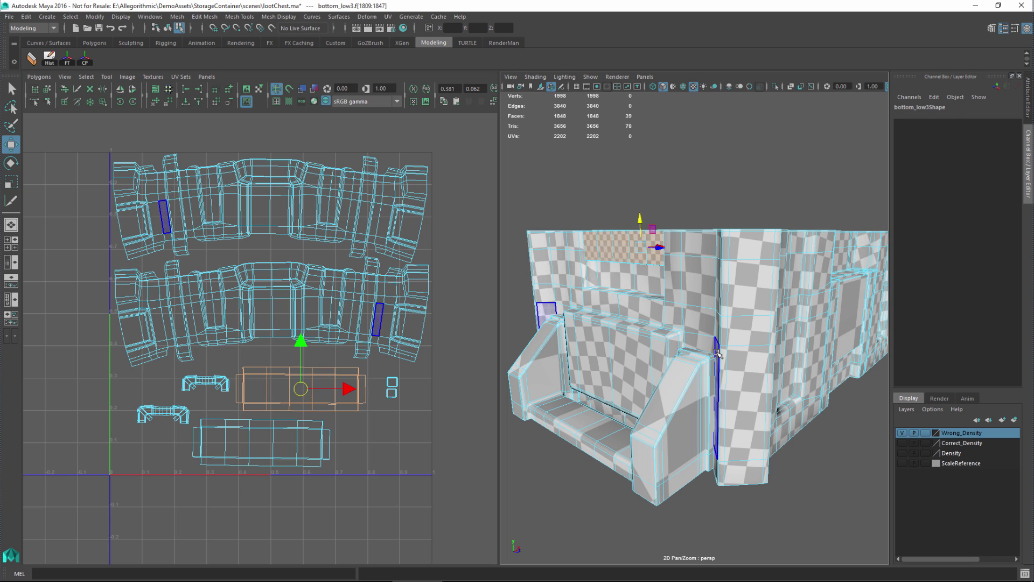
pyautogui.scroll(-5, 726, 352)
pyautogui.keyDown('alt'); pyautogui.moveTo(725, 352); pyautogui.dragTo(694, 373, button='middle'); pyautogui.keyUp('alt')
pyautogui.keyDown('alt'); pyautogui.moveTo(694, 373); pyautogui.dragTo(669, 368); pyautogui.keyUp('alt')
pyautogui.scroll(2, 669, 367)
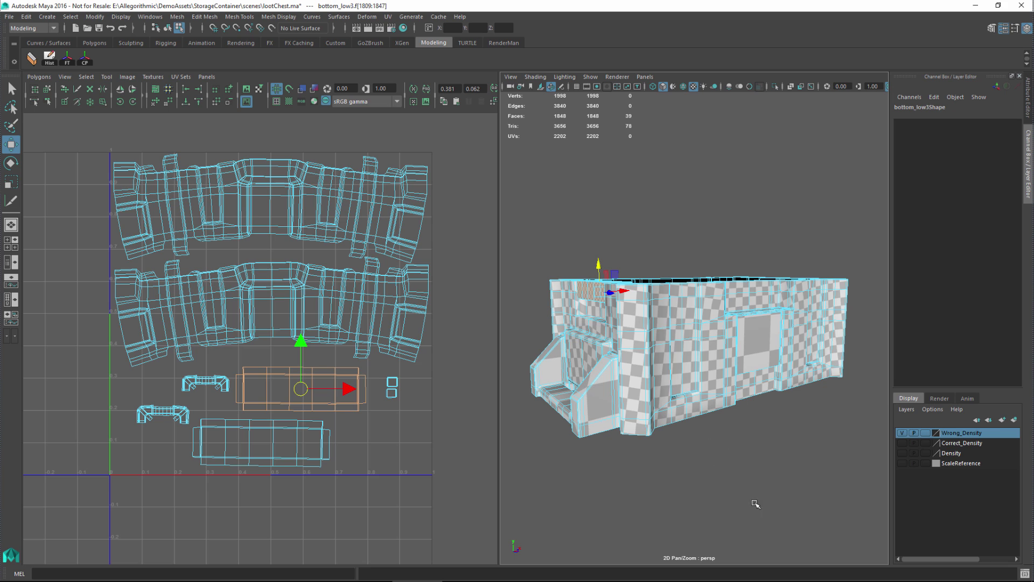
# - Compare the end bracket's shell with the upper panel's shell by selecting each in turn, including in close-up
pyautogui.doubleClick(605, 401)
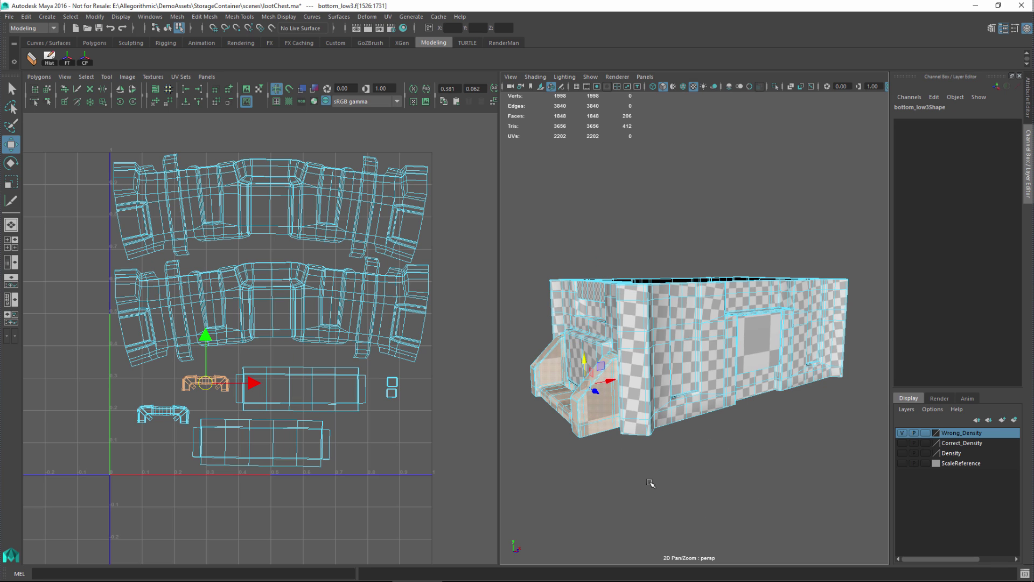
pyautogui.click(272, 388)
pyautogui.scroll(5, 611, 347)
pyautogui.keyDown('alt'); pyautogui.moveTo(611, 349); pyautogui.dragTo(664, 312); pyautogui.keyUp('alt')
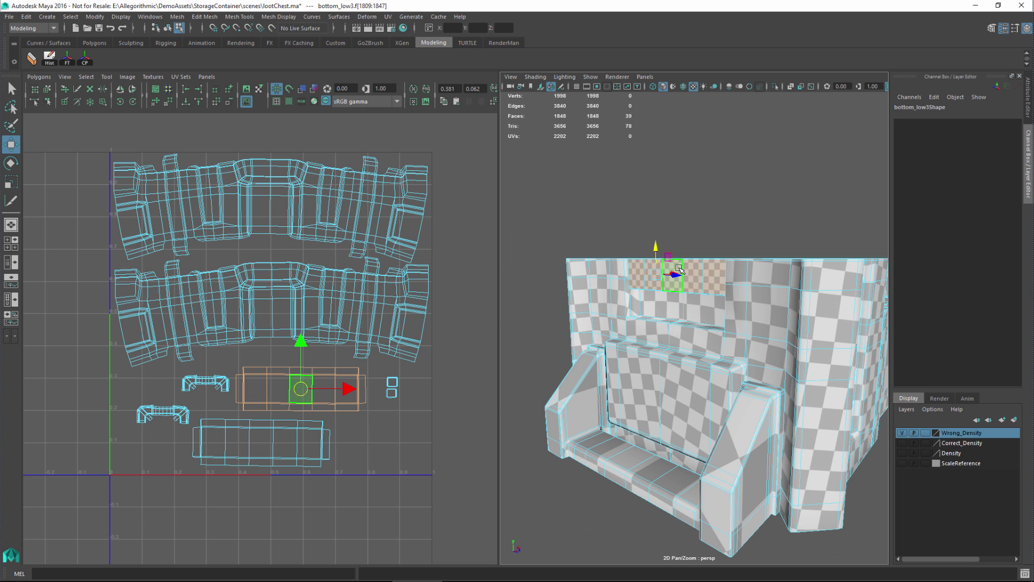
pyautogui.click(645, 456)
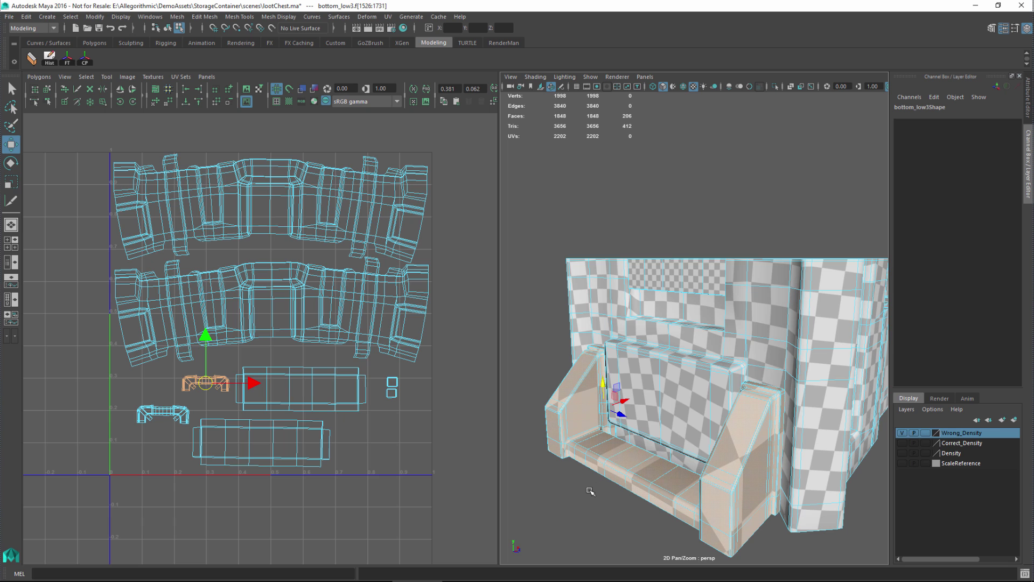
pyautogui.doubleClick(691, 274)
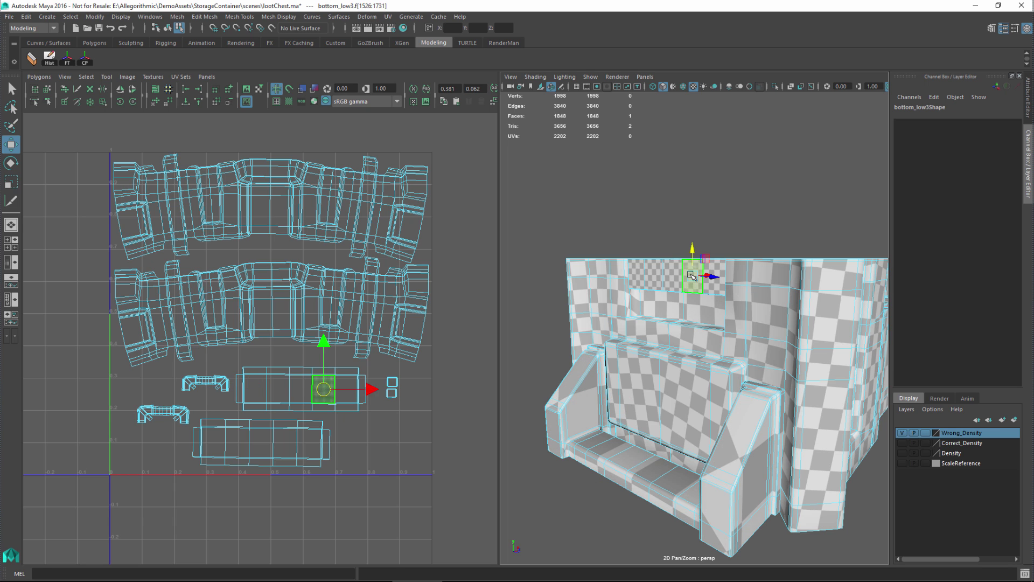
# - Select the wall shells and view their checker density across the whole chest, ending with nothing selected
pyautogui.keyDown('alt'); pyautogui.moveTo(726, 334); pyautogui.dragTo(696, 327, button='right'); pyautogui.keyUp('alt')
pyautogui.keyDown('alt'); pyautogui.moveTo(696, 328); pyautogui.dragTo(668, 426); pyautogui.keyUp('alt')
pyautogui.click(687, 323)
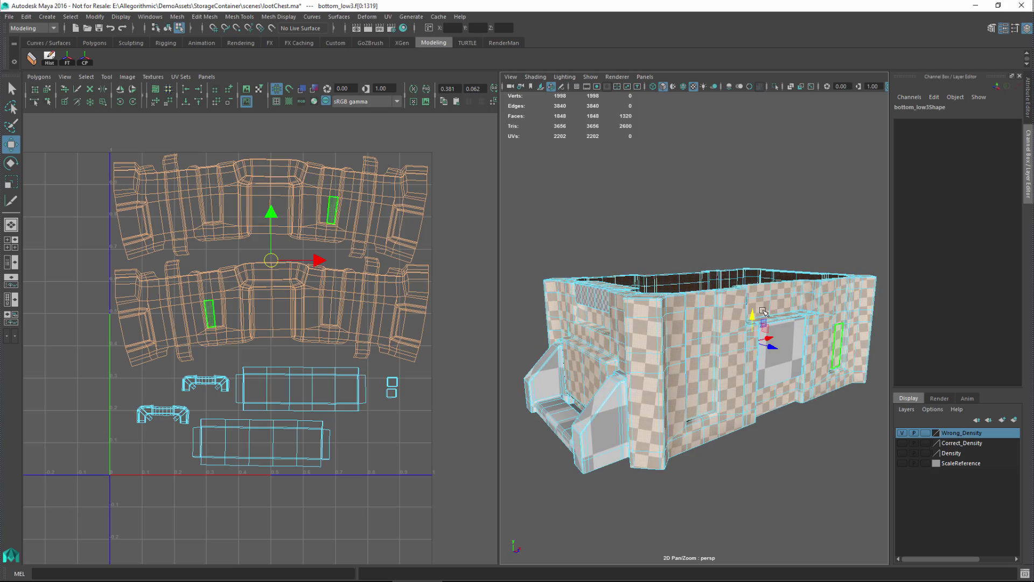
pyautogui.click(741, 472)
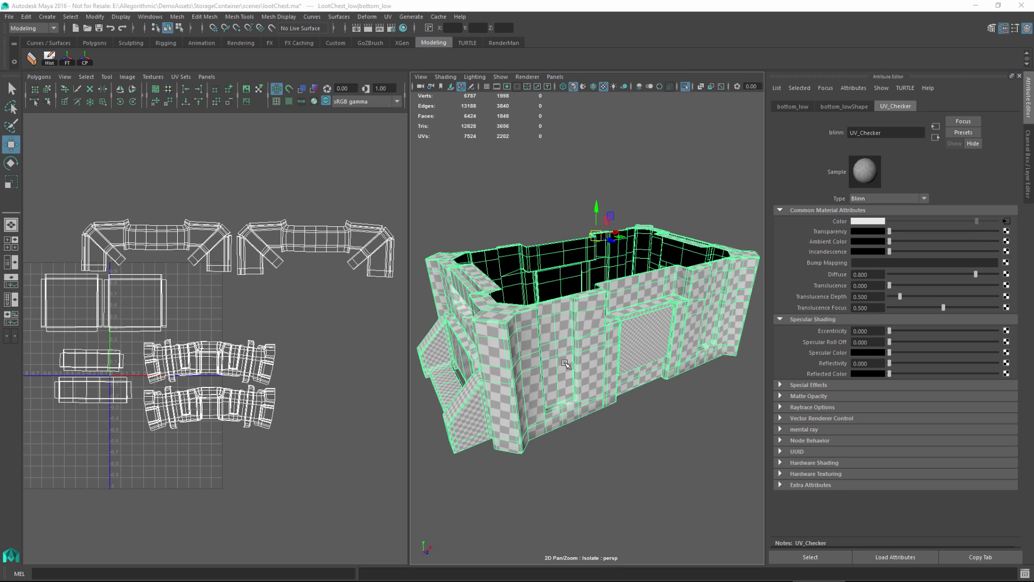
# - Select the square inset panel's shell on the chest's long wall and isolate it
pyautogui.scroll(8, 587, 374)
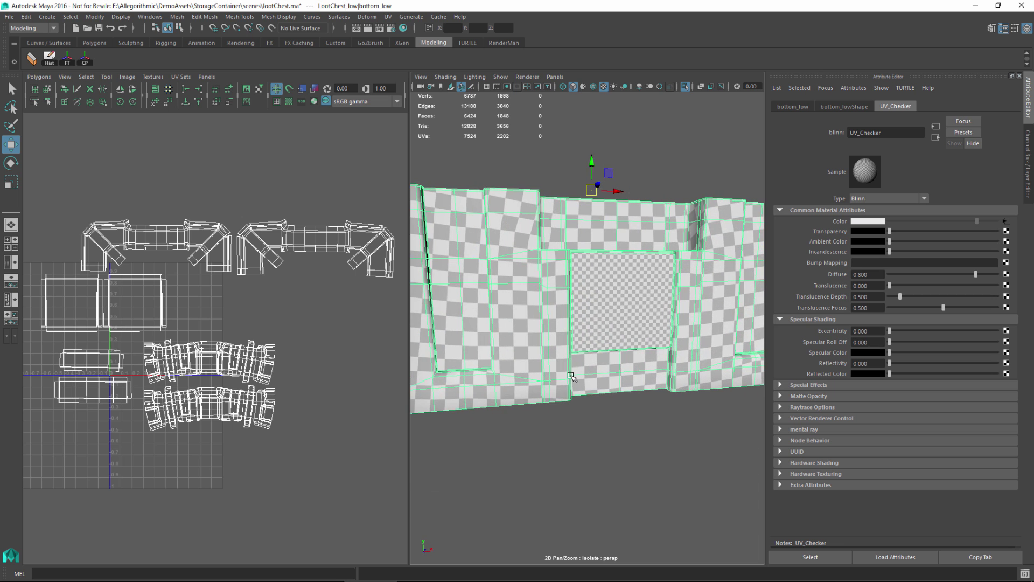
pyautogui.scroll(5, 618, 364)
pyautogui.keyDown('alt'); pyautogui.moveTo(570, 349); pyautogui.dragTo(596, 357, button='middle'); pyautogui.keyUp('alt')
pyautogui.scroll(-3, 596, 356)
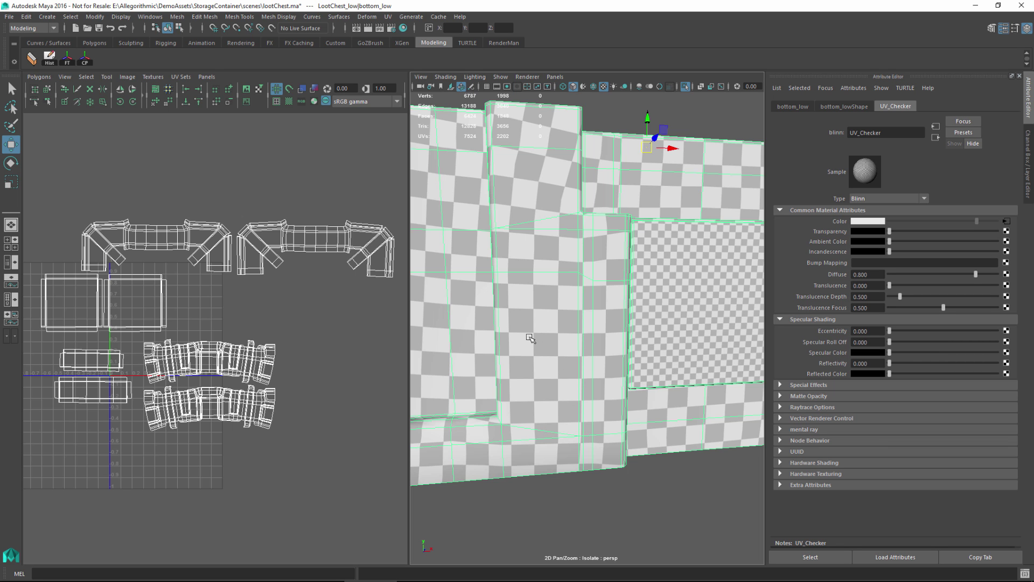
pyautogui.scroll(-3, 614, 340)
pyautogui.keyDown('alt'); pyautogui.moveTo(613, 339); pyautogui.dragTo(575, 345); pyautogui.keyUp('alt')
pyautogui.moveTo(577, 281); pyautogui.dragTo(592, 342, button='right')
pyautogui.doubleClick(613, 357)
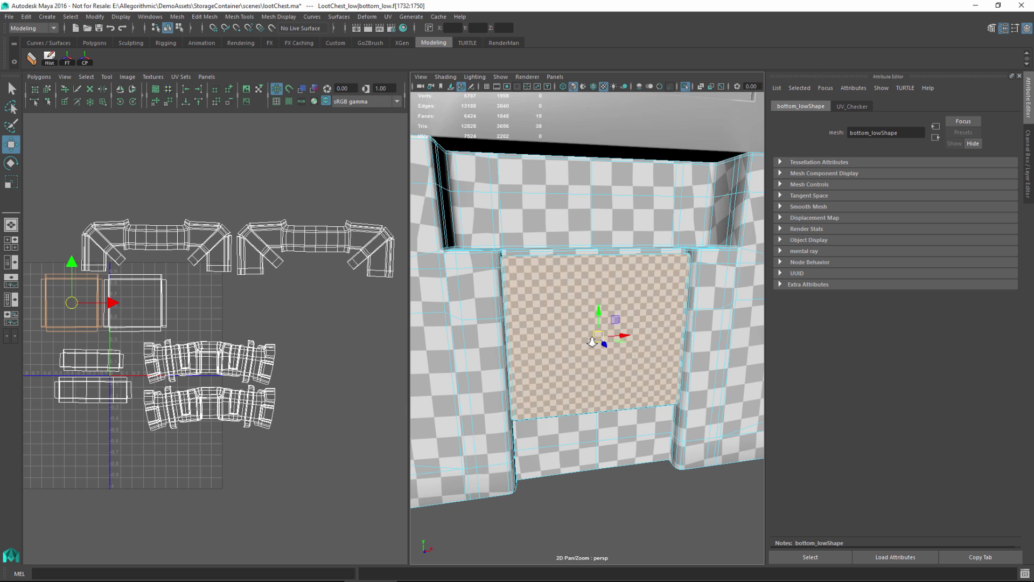
pyautogui.hotkey('ctrl', '1')
pyautogui.hotkey('ctrl', '1')
pyautogui.keyDown('alt'); pyautogui.moveTo(581, 341); pyautogui.dragTo(669, 307, button='right'); pyautogui.keyUp('alt')
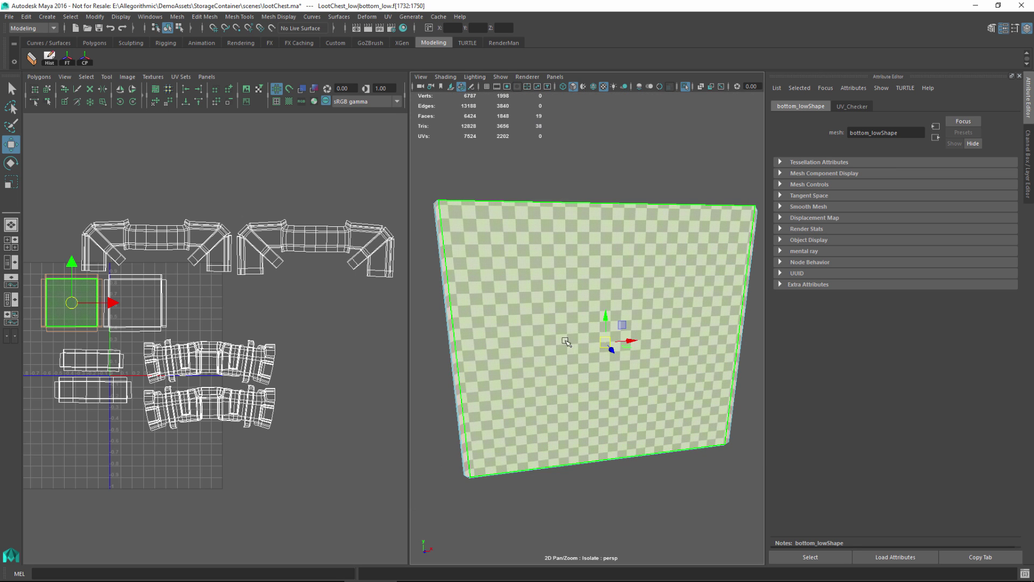
# - Move the isolated panel's UV shell about 0.4 units left into empty space, clear of the neighbouring shells
pyautogui.keyDown('alt'); pyautogui.moveTo(162, 312); pyautogui.dragTo(464, 314, button='middle'); pyautogui.keyUp('alt')
pyautogui.keyDown('alt'); pyautogui.moveTo(350, 318); pyautogui.dragTo(381, 310, button='right'); pyautogui.keyUp('alt')
pyautogui.keyDown('alt'); pyautogui.moveTo(381, 310); pyautogui.dragTo(235, 283, button='middle'); pyautogui.keyUp('alt')
pyautogui.keyDown('alt'); pyautogui.moveTo(235, 284); pyautogui.dragTo(335, 299, button='right'); pyautogui.keyUp('alt')
pyautogui.keyDown('alt'); pyautogui.moveTo(345, 283); pyautogui.dragTo(274, 351, button='middle'); pyautogui.keyUp('alt')
pyautogui.keyDown('alt'); pyautogui.moveTo(227, 379); pyautogui.dragTo(290, 384, button='middle'); pyautogui.keyUp('alt')
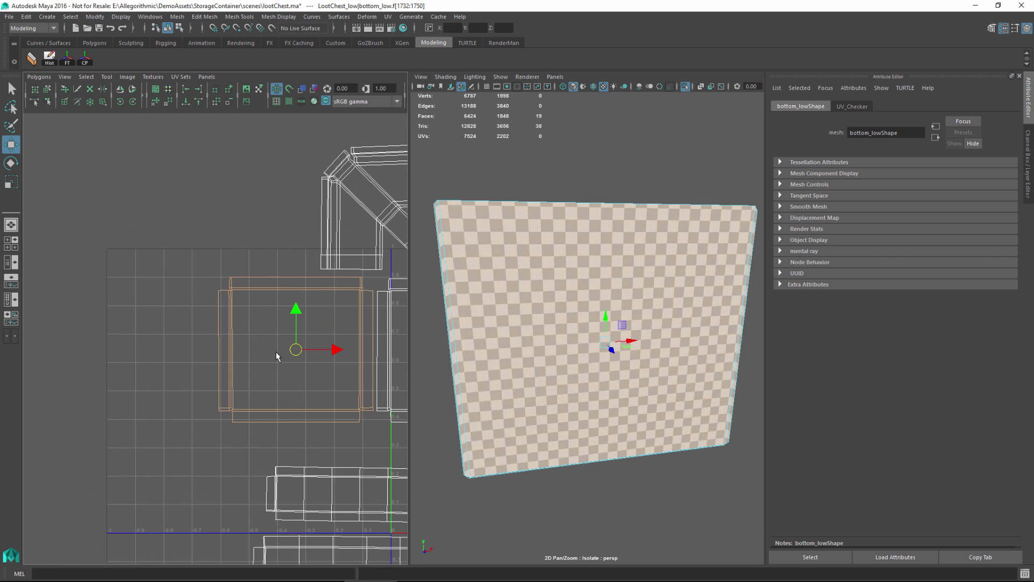
pyautogui.moveTo(296, 349); pyautogui.dragTo(189, 348)
pyautogui.keyDown('alt'); pyautogui.moveTo(208, 344); pyautogui.dragTo(236, 353, button='right'); pyautogui.keyUp('alt')
pyautogui.keyDown('alt'); pyautogui.moveTo(236, 353); pyautogui.dragTo(293, 381, button='middle'); pyautogui.keyUp('alt')
pyautogui.keyDown('alt'); pyautogui.moveTo(293, 381); pyautogui.dragTo(323, 398, button='right'); pyautogui.keyUp('alt')
pyautogui.keyDown('alt'); pyautogui.moveTo(275, 405); pyautogui.dragTo(232, 380, button='middle'); pyautogui.keyUp('alt')
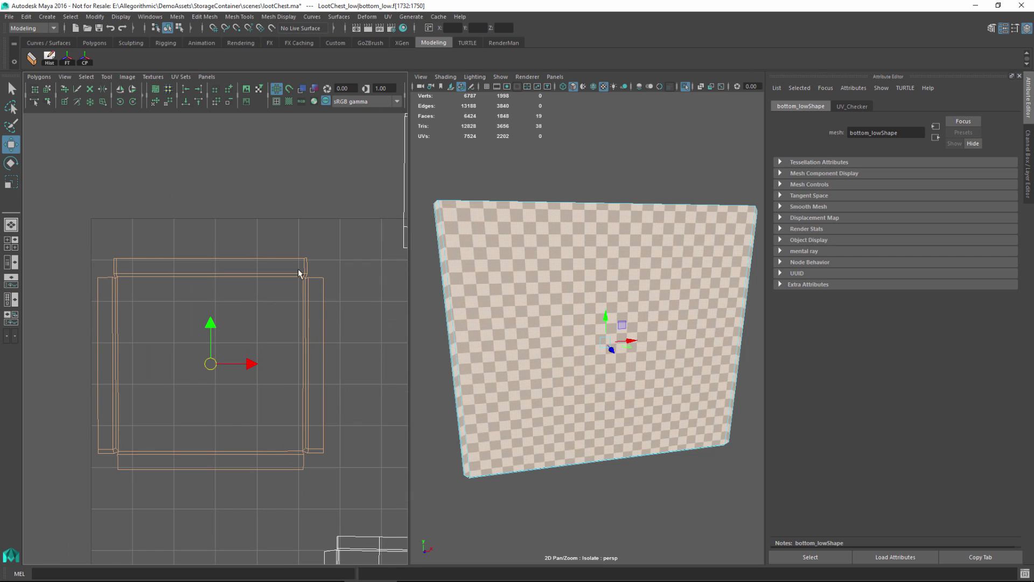
# - Examine the isolated panel's checker pattern head-on and in close-up, ending with nothing selected
pyautogui.keyDown('alt'); pyautogui.moveTo(603, 308); pyautogui.dragTo(631, 302); pyautogui.keyUp('alt')
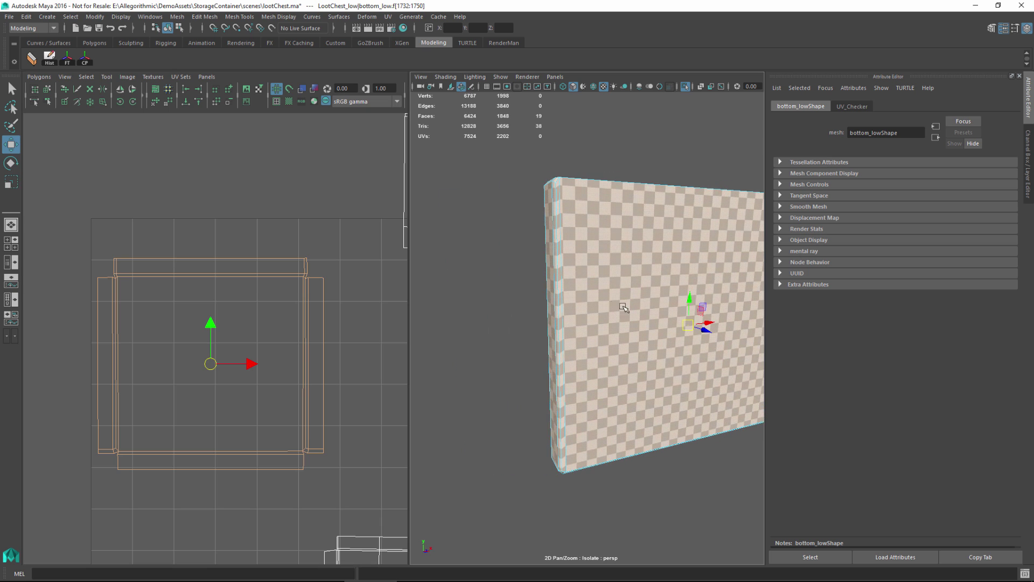
pyautogui.press('f')
pyautogui.keyDown('alt'); pyautogui.moveTo(539, 294); pyautogui.dragTo(544, 299); pyautogui.keyUp('alt')
pyautogui.keyDown('alt'); pyautogui.moveTo(597, 318); pyautogui.dragTo(561, 312); pyautogui.keyUp('alt')
pyautogui.keyDown('alt'); pyautogui.moveTo(561, 311); pyautogui.dragTo(581, 311, button='right'); pyautogui.keyUp('alt')
pyautogui.keyDown('alt'); pyautogui.moveTo(581, 311); pyautogui.dragTo(583, 289); pyautogui.keyUp('alt')
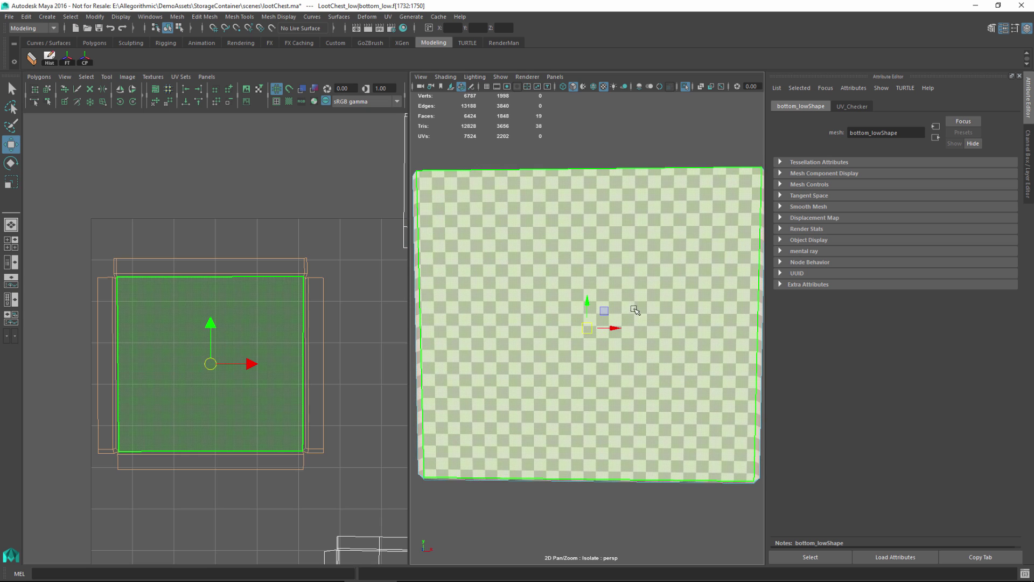
pyautogui.scroll(5, 528, 284)
pyautogui.keyDown('alt'); pyautogui.moveTo(513, 328); pyautogui.dragTo(573, 331, button='middle'); pyautogui.keyUp('alt')
pyautogui.keyDown('alt'); pyautogui.moveTo(573, 330); pyautogui.dragTo(581, 330); pyautogui.keyUp('alt')
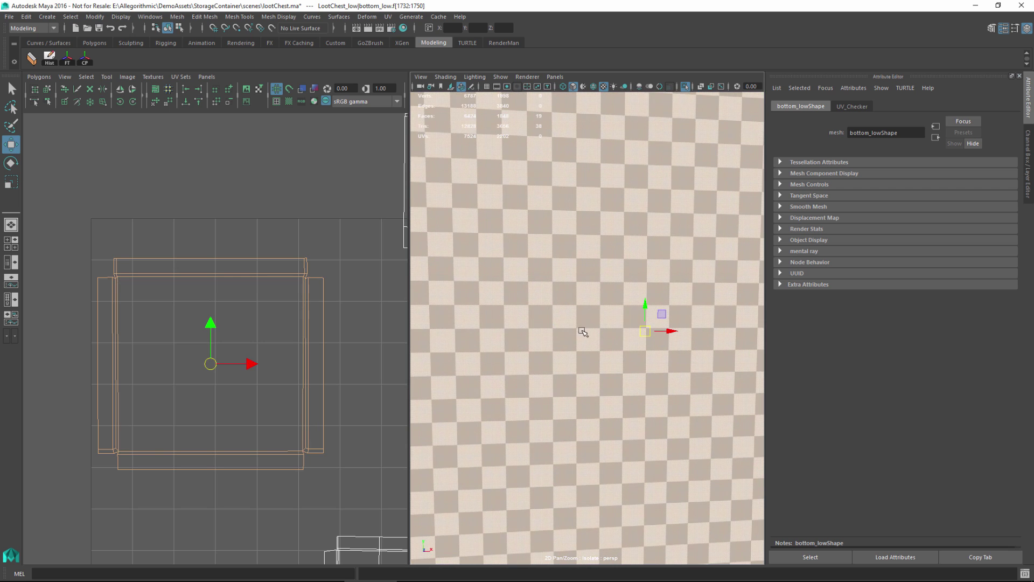
pyautogui.keyDown('alt'); pyautogui.moveTo(542, 310); pyautogui.dragTo(615, 370, button='right'); pyautogui.keyUp('alt')
pyautogui.click(589, 205)
pyautogui.scroll(5, 615, 369)
pyautogui.click(615, 319)
pyautogui.moveTo(606, 294); pyautogui.dragTo(596, 283, button='right')
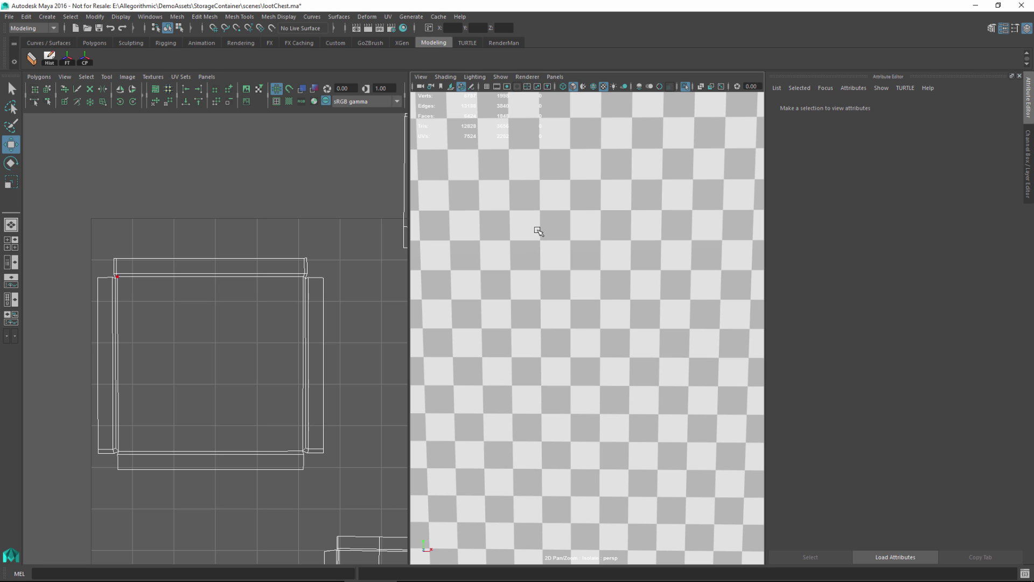
# - Select all UVs of the panel's shell and squash it vertically to about a third of its height
pyautogui.scroll(-1, 264, 324)
pyautogui.moveTo(241, 304); pyautogui.dragTo(289, 305, button='right')
pyautogui.moveTo(79, 242); pyautogui.dragTo(356, 476)
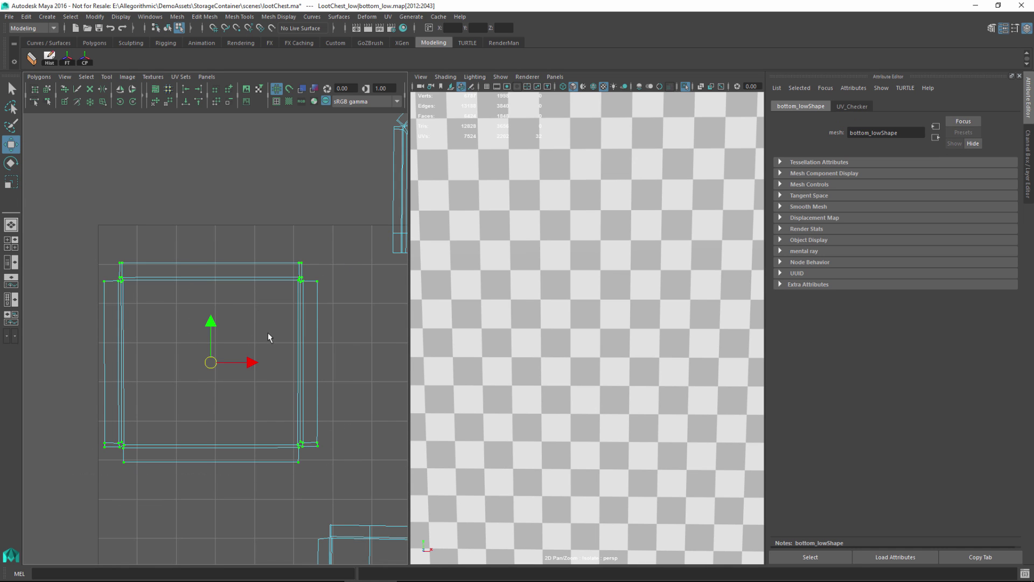
pyautogui.press('r')
pyautogui.moveTo(213, 327); pyautogui.dragTo(213, 351)
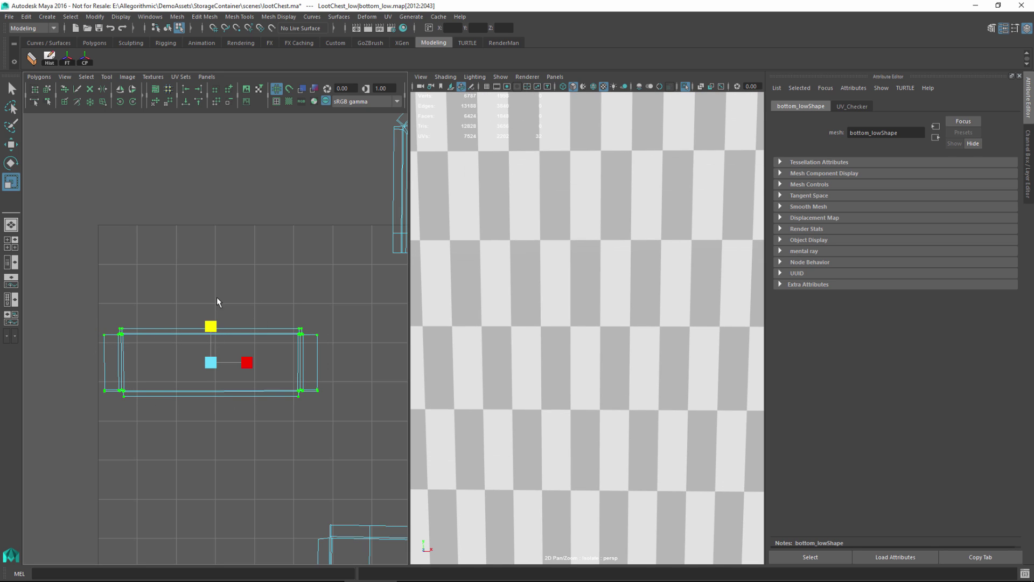
# - Examine the checker distortion on the isolated panel in close-up, as a whole and from several angles
pyautogui.keyDown('alt'); pyautogui.moveTo(606, 379); pyautogui.dragTo(496, 339, button='right'); pyautogui.keyUp('alt')
pyautogui.keyDown('alt'); pyautogui.moveTo(496, 339); pyautogui.dragTo(544, 348); pyautogui.keyUp('alt')
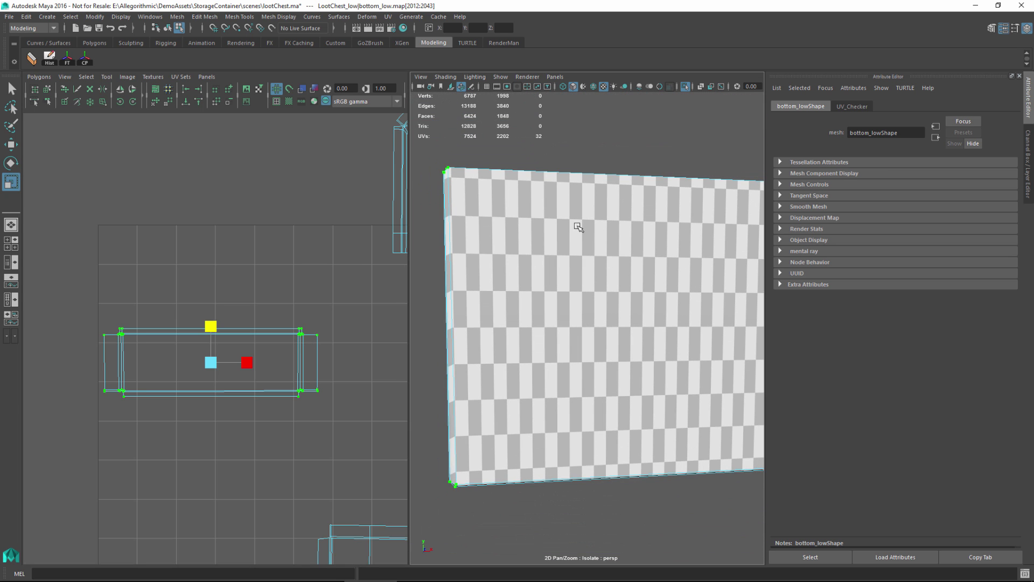
pyautogui.keyDown('alt'); pyautogui.moveTo(591, 324); pyautogui.dragTo(612, 359, button='right'); pyautogui.keyUp('alt')
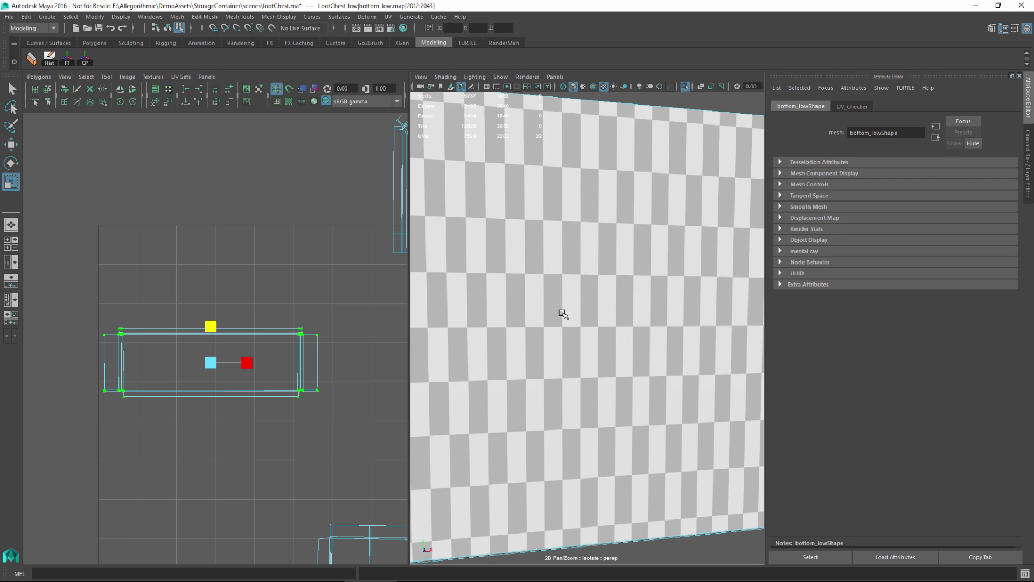
pyautogui.keyDown('alt'); pyautogui.moveTo(590, 305); pyautogui.dragTo(548, 318); pyautogui.keyUp('alt')
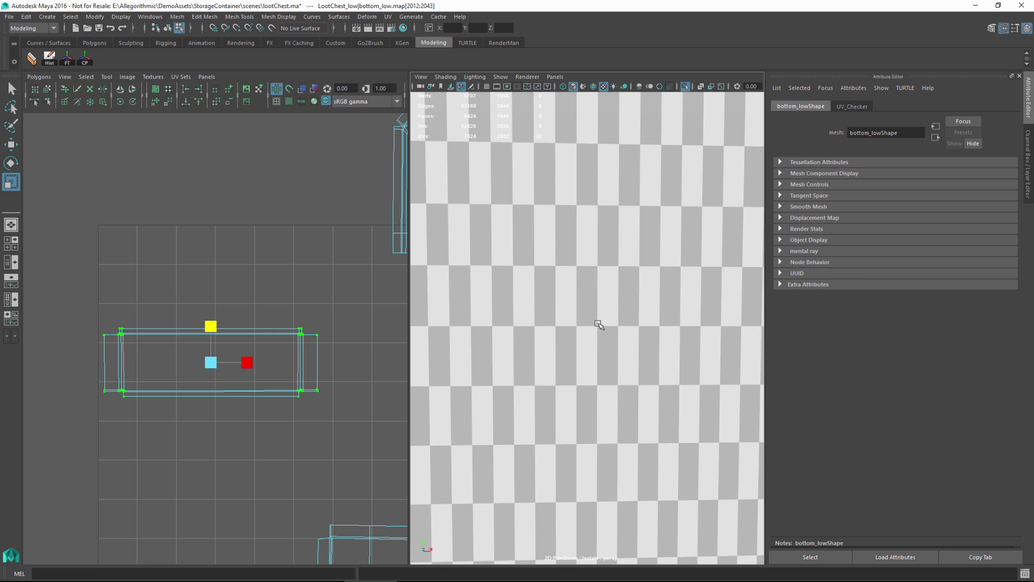
pyautogui.press('f')
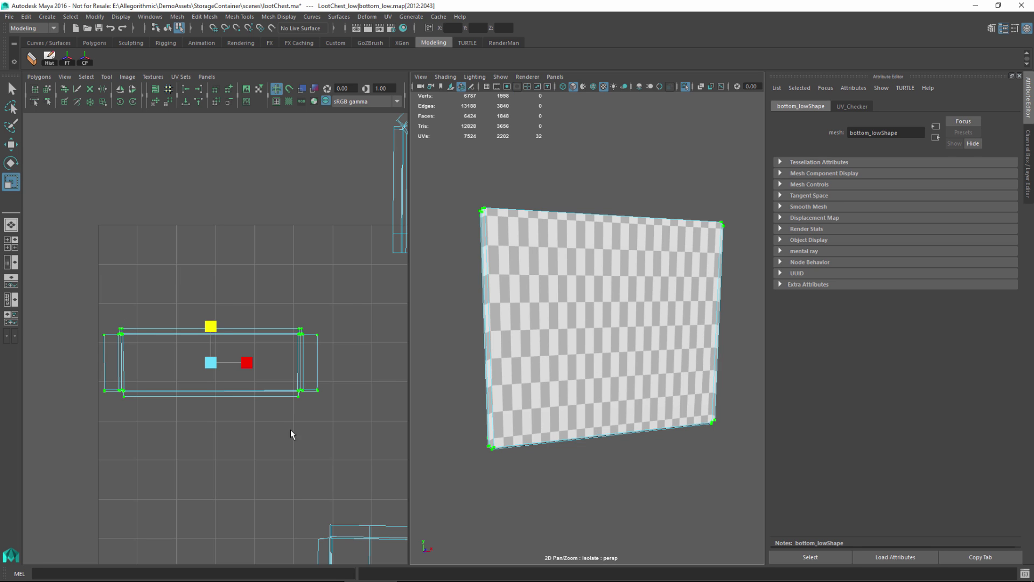
pyautogui.keyDown('alt'); pyautogui.moveTo(628, 319); pyautogui.dragTo(641, 320); pyautogui.keyUp('alt')
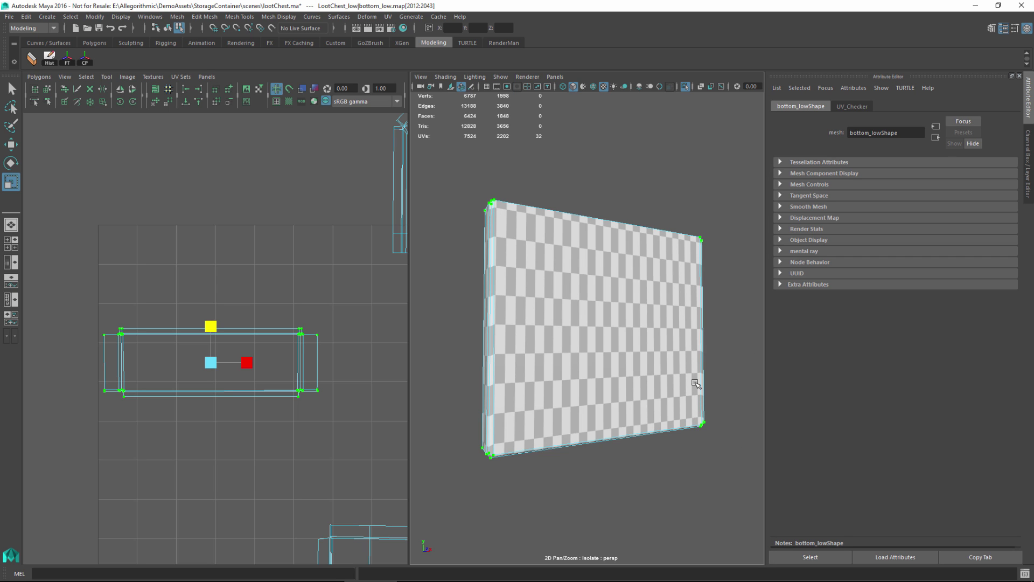
pyautogui.keyDown('alt'); pyautogui.moveTo(652, 291); pyautogui.dragTo(580, 259); pyautogui.keyUp('alt')
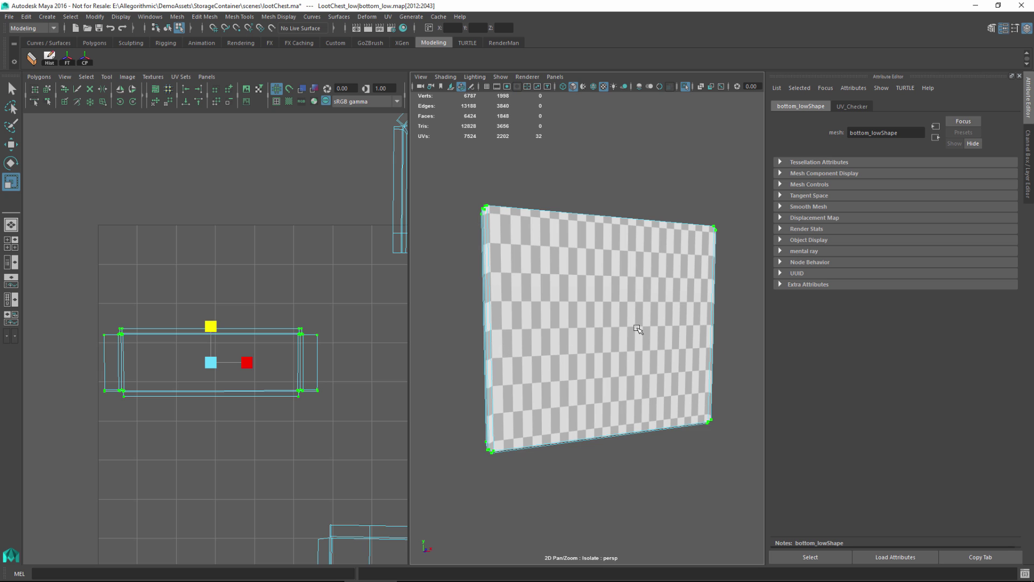
pyautogui.keyDown('alt'); pyautogui.moveTo(639, 331); pyautogui.dragTo(589, 296); pyautogui.keyUp('alt')
pyautogui.keyDown('alt'); pyautogui.moveTo(589, 295); pyautogui.dragTo(521, 215); pyautogui.keyUp('alt')
pyautogui.keyDown('alt'); pyautogui.moveTo(640, 341); pyautogui.dragTo(563, 239); pyautogui.keyUp('alt')
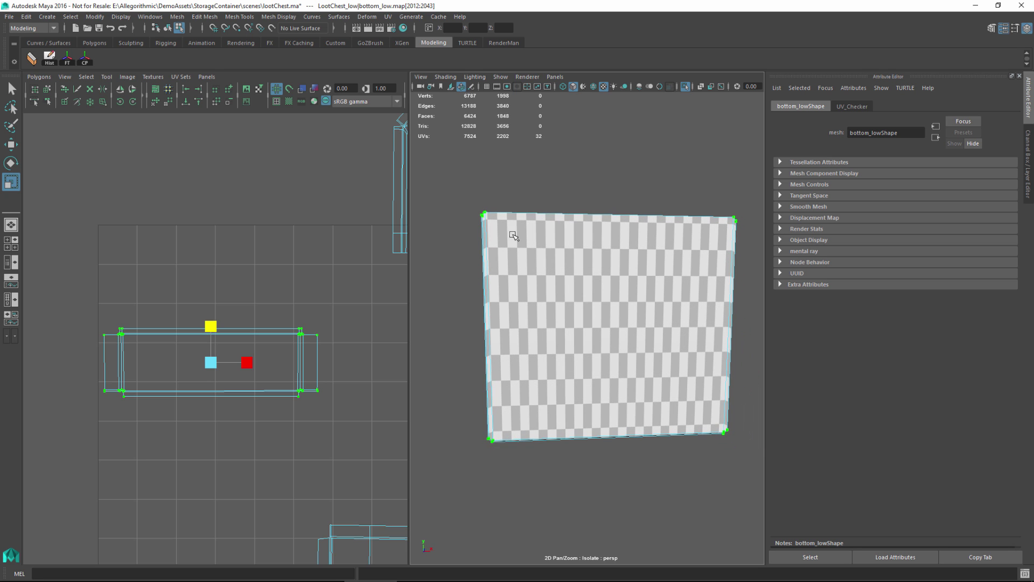
pyautogui.keyDown('alt'); pyautogui.moveTo(605, 309); pyautogui.dragTo(632, 248); pyautogui.keyUp('alt')
pyautogui.keyDown('alt'); pyautogui.moveTo(626, 346); pyautogui.dragTo(609, 279); pyautogui.keyUp('alt')
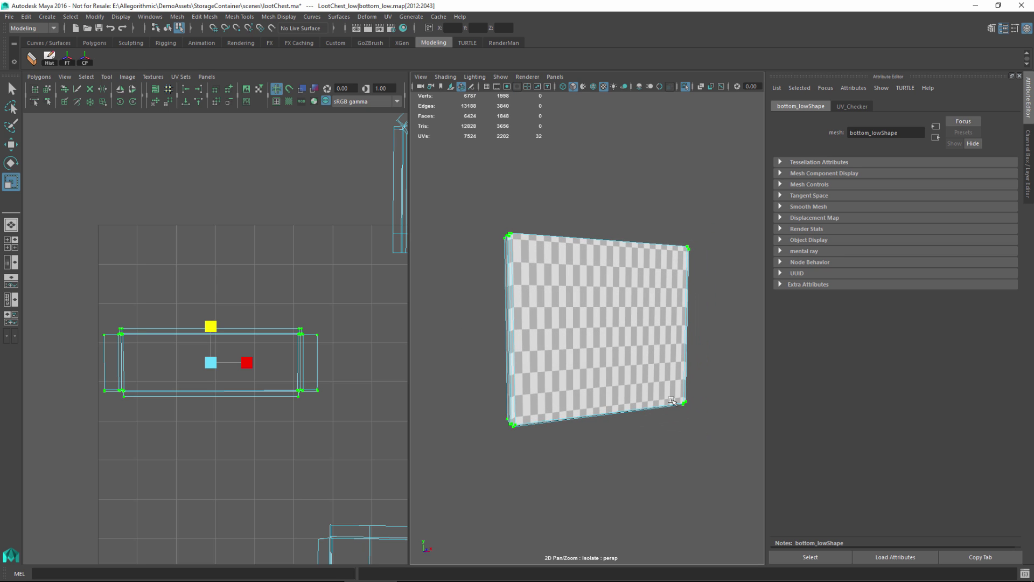
# - Reselect the squashed panel shell's UVs and stretch the shell vertically until its checkers are roughly square again
pyautogui.click(298, 391)
pyautogui.moveTo(186, 339); pyautogui.dragTo(233, 340, button='right')
pyautogui.moveTo(74, 294); pyautogui.dragTo(447, 469)
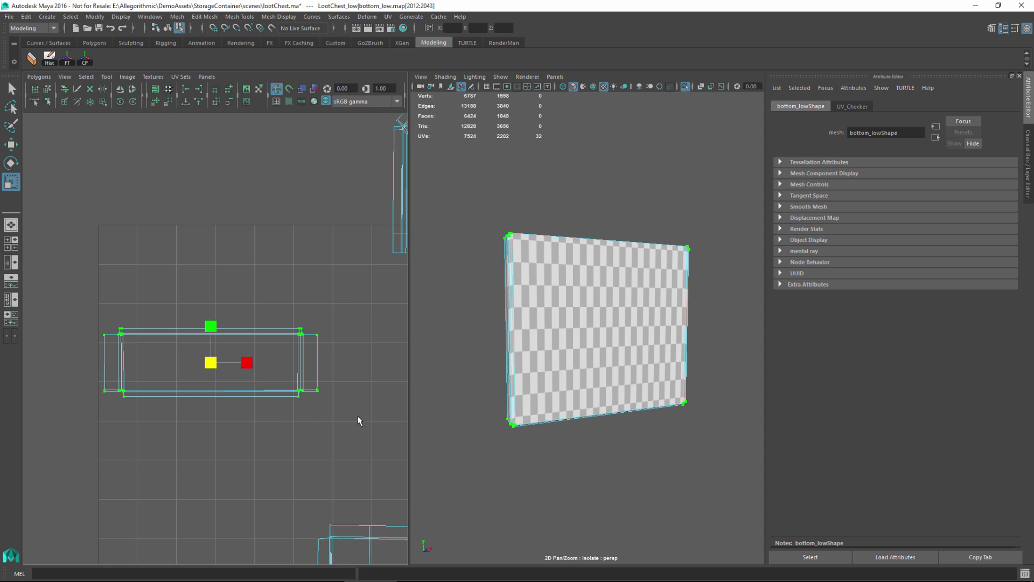
pyautogui.keyDown('alt'); pyautogui.moveTo(358, 416); pyautogui.dragTo(338, 414, button='right'); pyautogui.keyUp('alt')
pyautogui.keyDown('alt'); pyautogui.moveTo(338, 414); pyautogui.dragTo(339, 409, button='middle'); pyautogui.keyUp('alt')
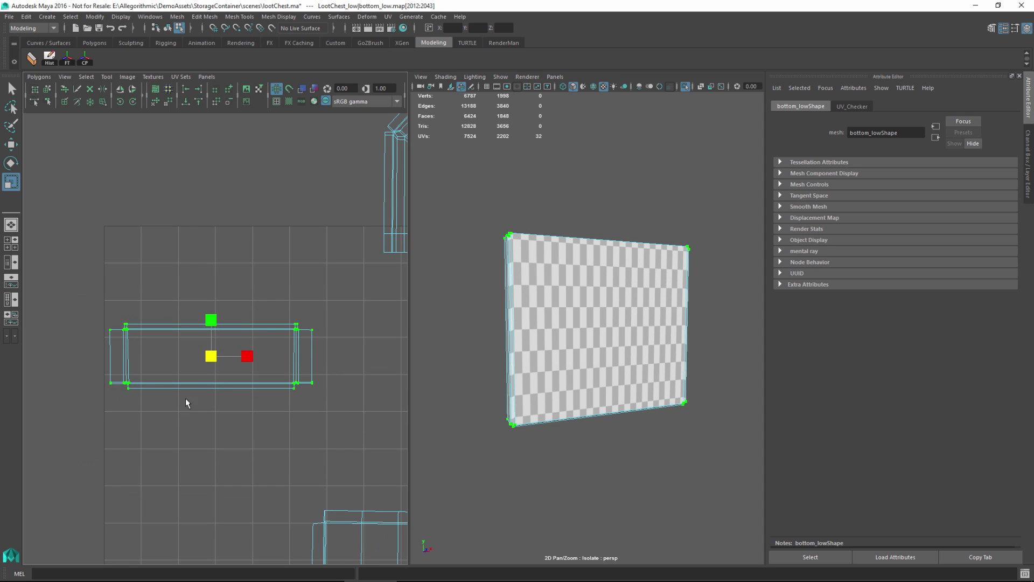
pyautogui.keyDown('alt'); pyautogui.moveTo(622, 343); pyautogui.dragTo(599, 339); pyautogui.keyUp('alt')
pyautogui.keyDown('alt'); pyautogui.moveTo(544, 356); pyautogui.dragTo(567, 365, button='right'); pyautogui.keyUp('alt')
pyautogui.keyDown('alt'); pyautogui.moveTo(567, 365); pyautogui.dragTo(539, 379, button='middle'); pyautogui.keyUp('alt')
pyautogui.keyDown('alt'); pyautogui.moveTo(539, 379); pyautogui.dragTo(533, 372); pyautogui.keyUp('alt')
pyautogui.scroll(-1, 236, 340)
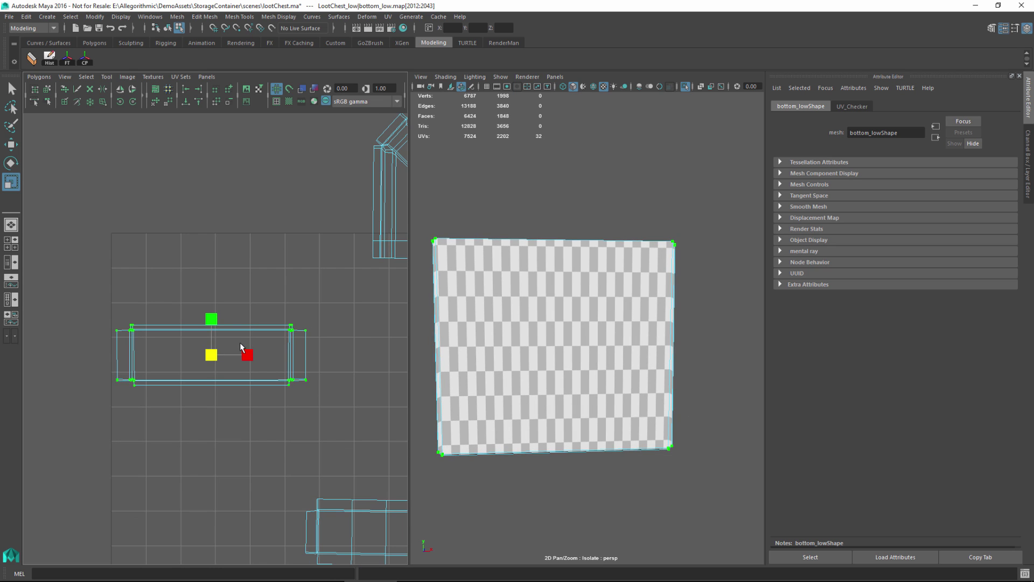
pyautogui.moveTo(213, 319); pyautogui.dragTo(203, 252)
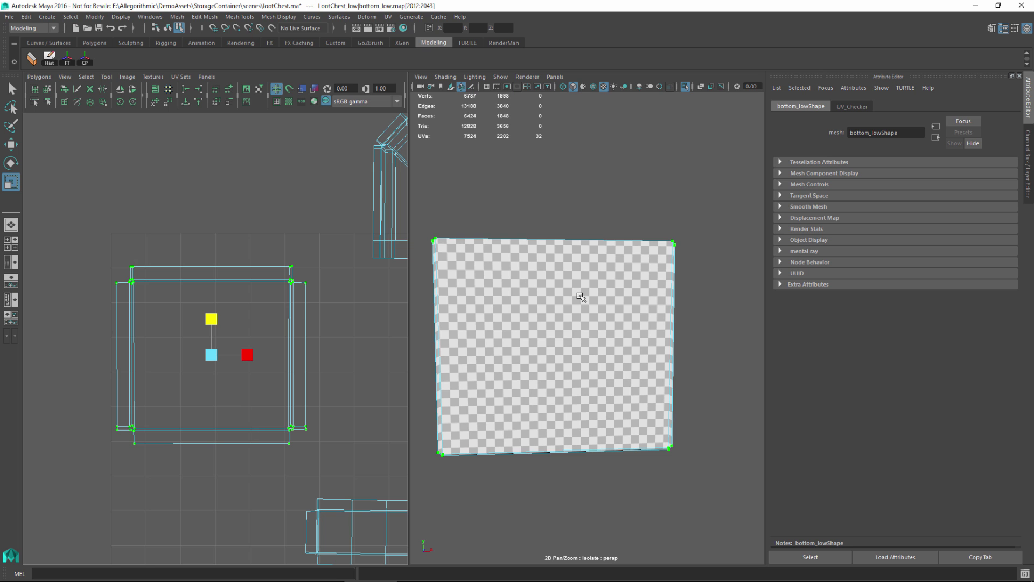
pyautogui.keyDown('alt'); pyautogui.moveTo(526, 326); pyautogui.dragTo(569, 352, button='right'); pyautogui.keyUp('alt')
pyautogui.keyDown('alt'); pyautogui.moveTo(569, 352); pyautogui.dragTo(610, 345, button='middle'); pyautogui.keyUp('alt')
pyautogui.keyDown('alt'); pyautogui.moveTo(610, 345); pyautogui.dragTo(608, 346); pyautogui.keyUp('alt')
pyautogui.moveTo(211, 319); pyautogui.dragTo(212, 321)
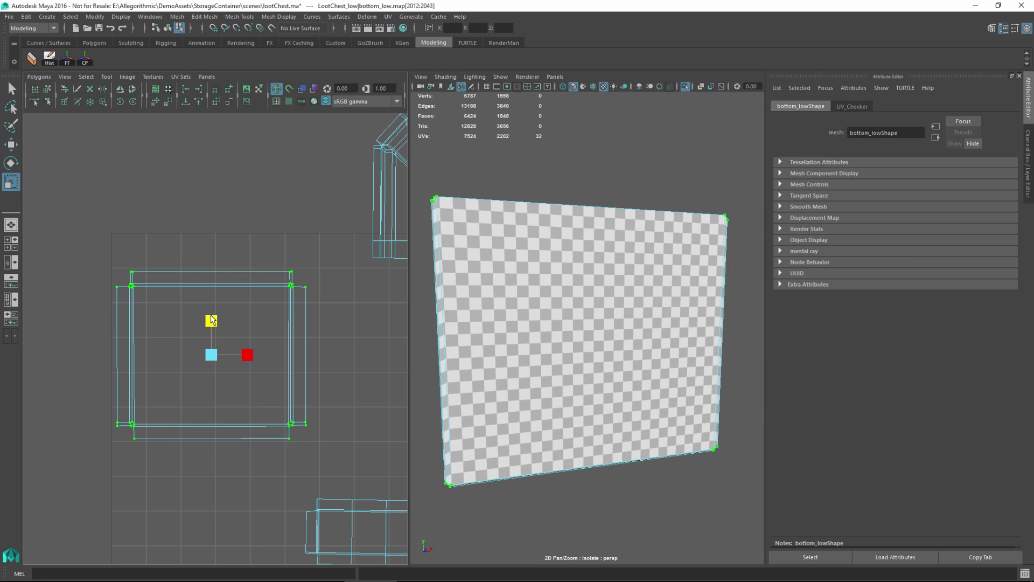
# - Examine the panel's evenly proportioned checkers in close-up, across the whole panel and from different angles
pyautogui.scroll(6, 496, 309)
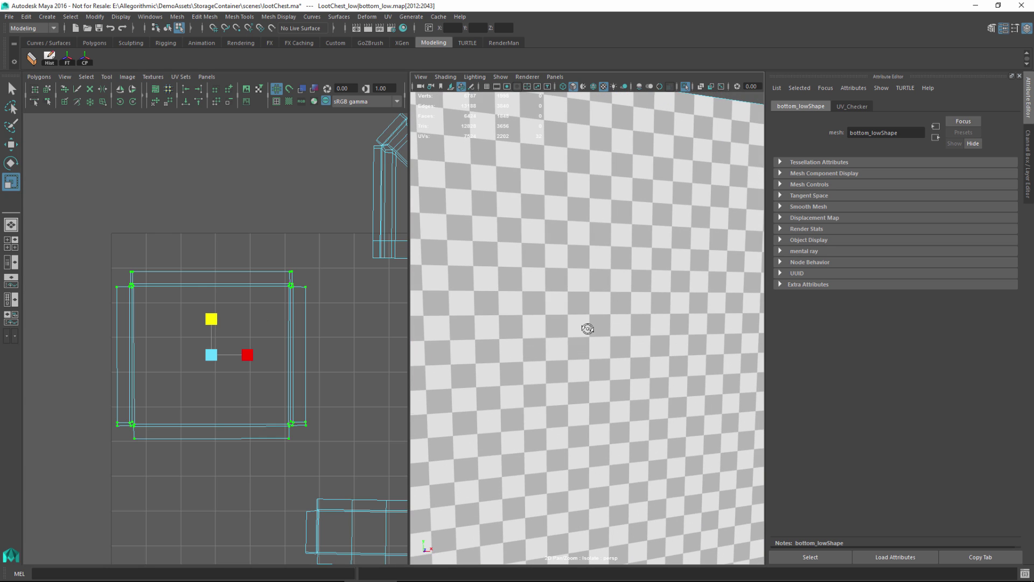
pyautogui.scroll(2, 568, 315)
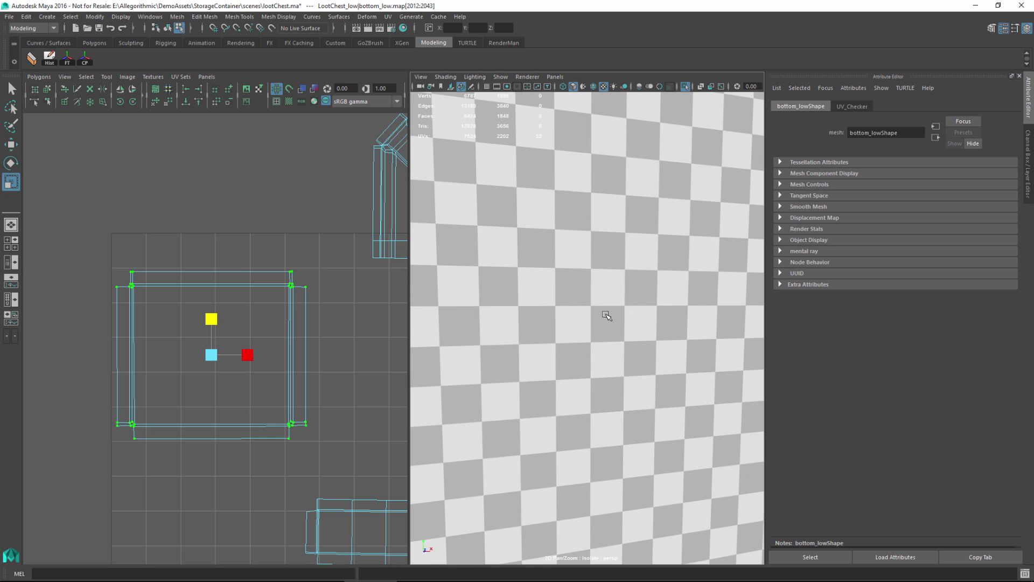
pyautogui.scroll(-2, 588, 312)
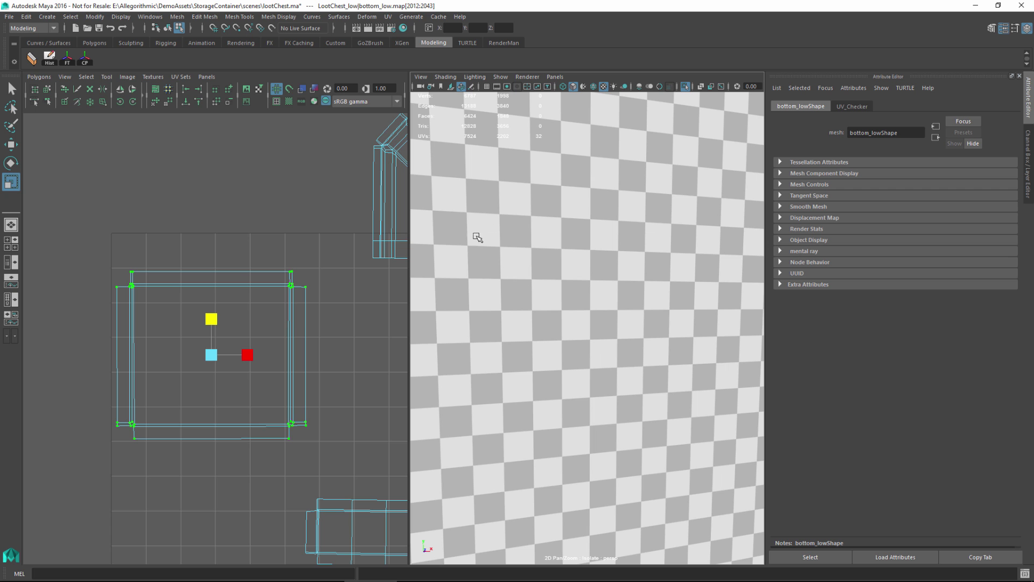
pyautogui.scroll(-3, 597, 318)
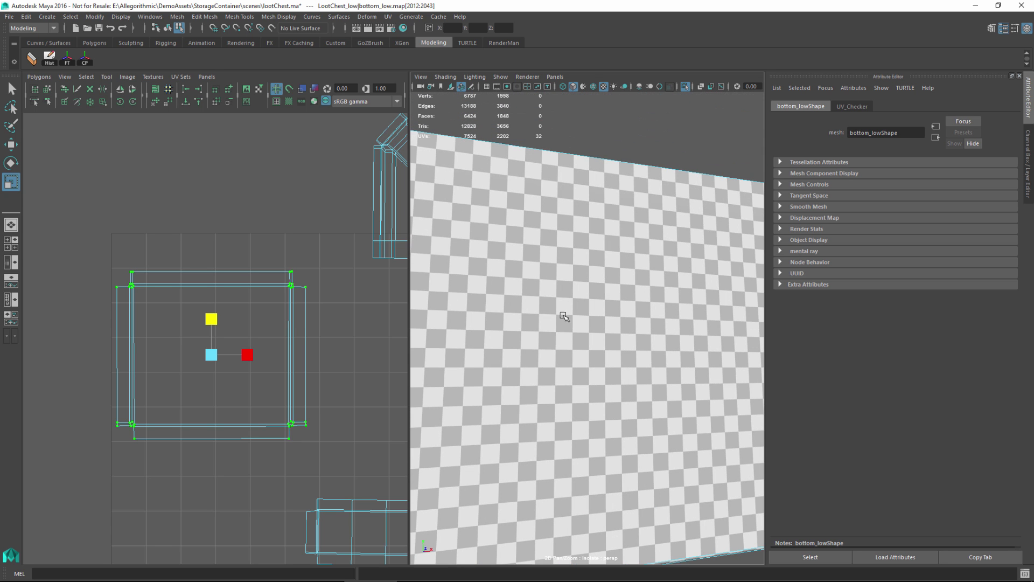
pyautogui.keyDown('alt'); pyautogui.moveTo(662, 292); pyautogui.dragTo(593, 296); pyautogui.keyUp('alt')
pyautogui.scroll(-3, 575, 295)
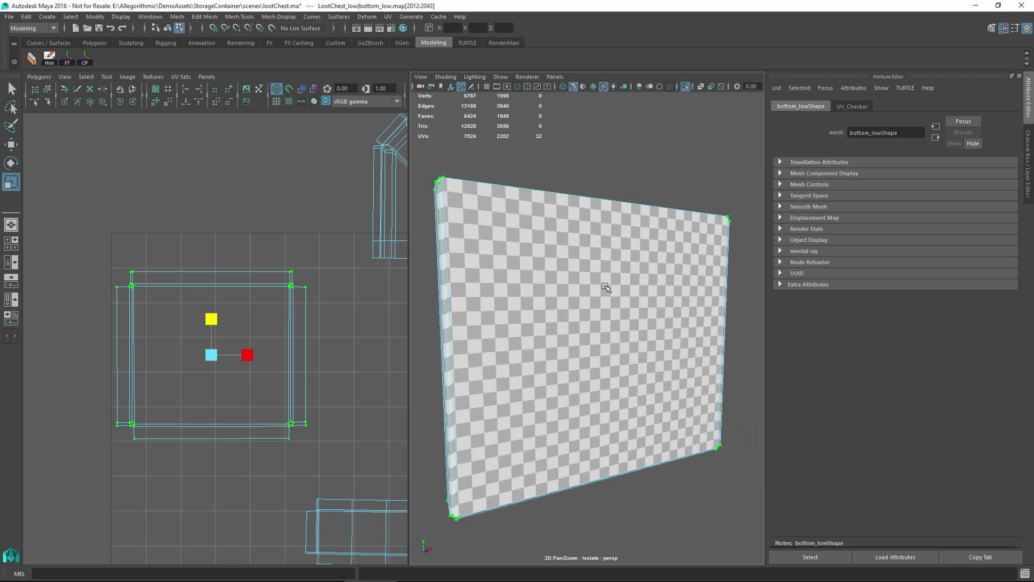
pyautogui.scroll(3, 613, 292)
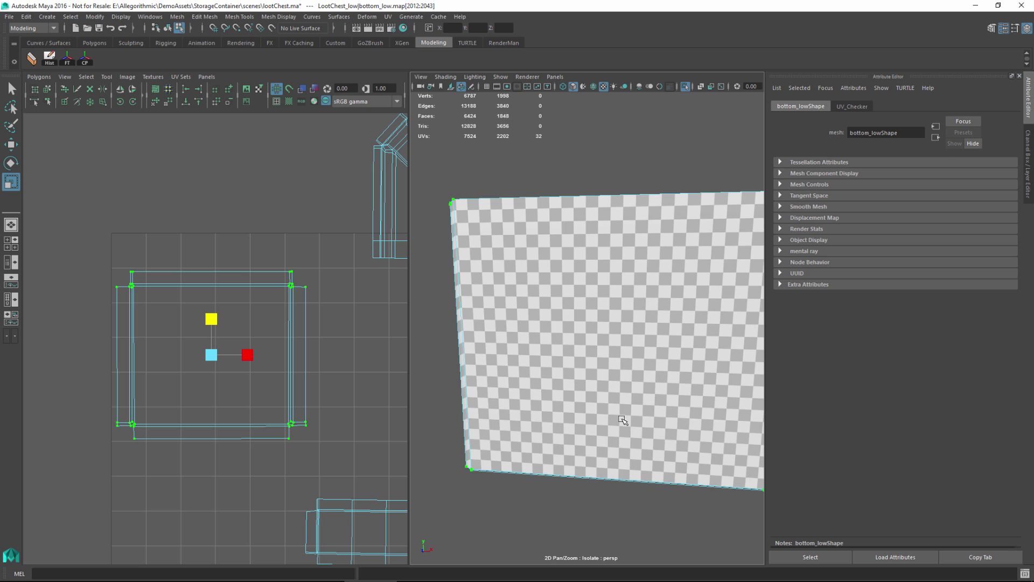
pyautogui.keyDown('alt'); pyautogui.moveTo(554, 397); pyautogui.dragTo(594, 394); pyautogui.keyUp('alt')
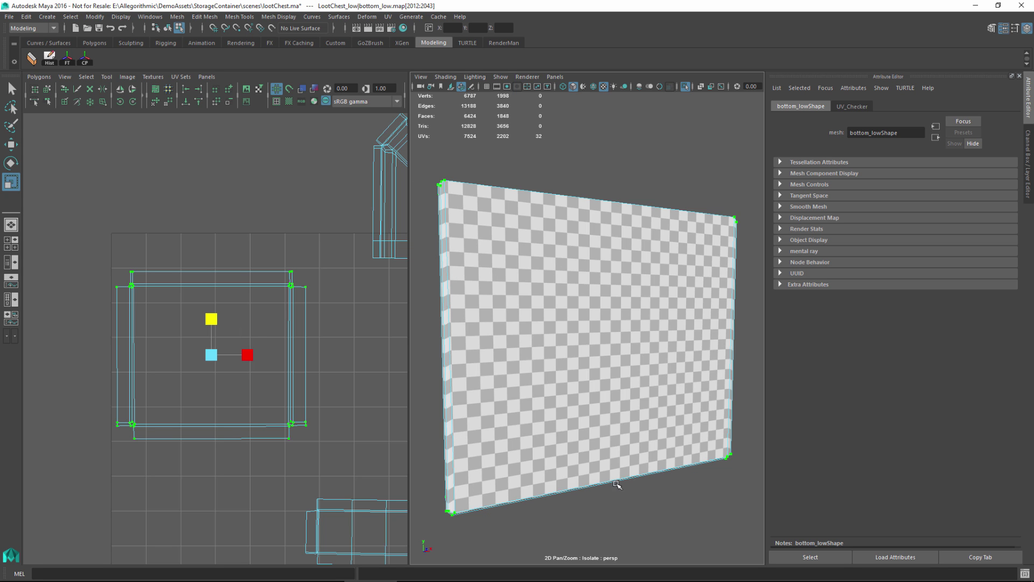
pyautogui.keyDown('alt'); pyautogui.moveTo(534, 340); pyautogui.dragTo(609, 312); pyautogui.keyUp('alt')
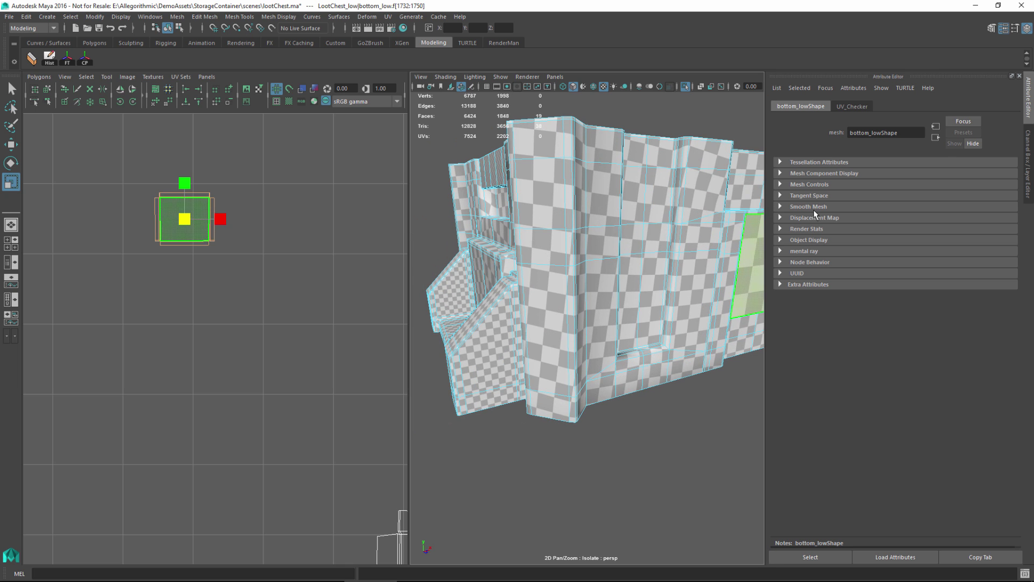
# - Compare the checker sizes of the inset panel, walls, corner post and end bracket, and view the full UV layout
pyautogui.scroll(3, 603, 281)
pyautogui.keyDown('alt'); pyautogui.moveTo(574, 326); pyautogui.dragTo(612, 350); pyautogui.keyUp('alt')
pyautogui.scroll(3, 610, 352)
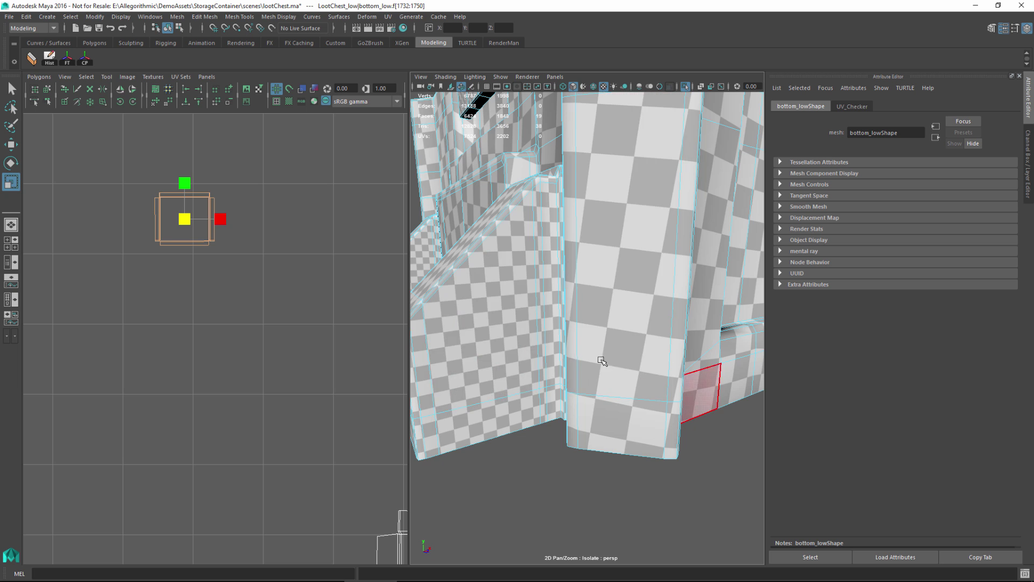
pyautogui.press('a')
pyautogui.press('f')
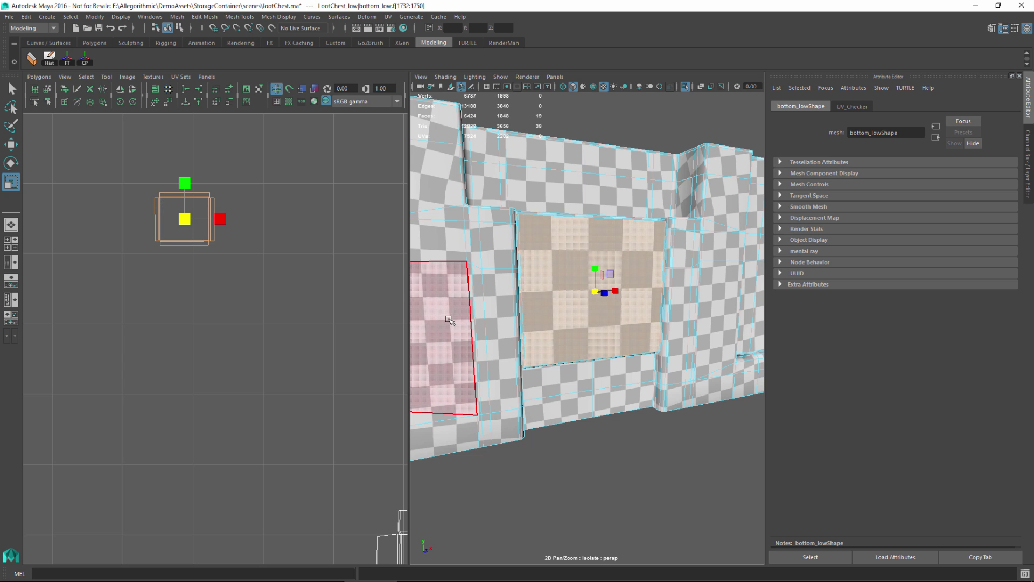
pyautogui.press('a')
pyautogui.scroll(-8, 263, 341)
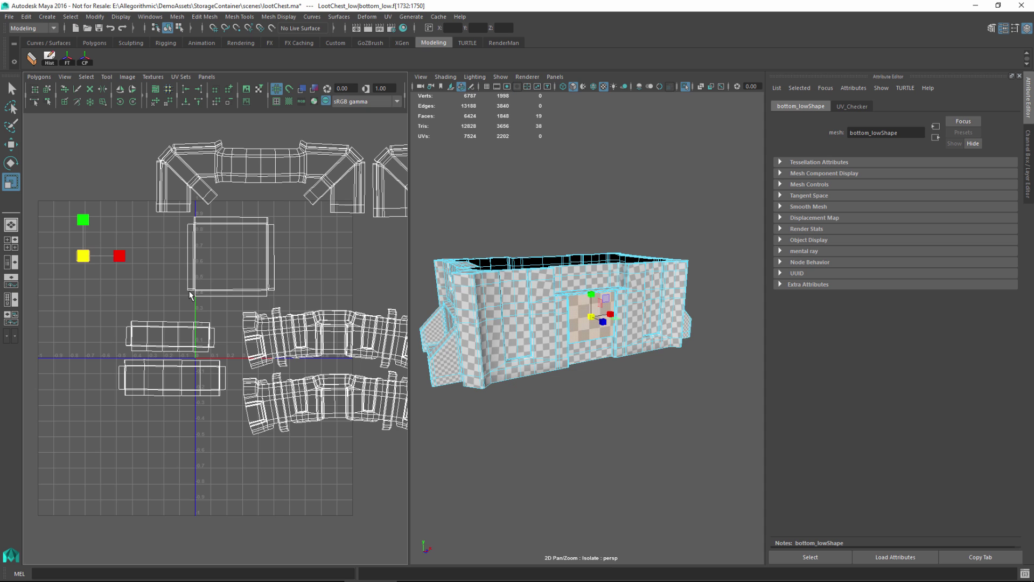
pyautogui.keyDown('alt'); pyautogui.moveTo(535, 294); pyautogui.dragTo(572, 320); pyautogui.keyUp('alt')
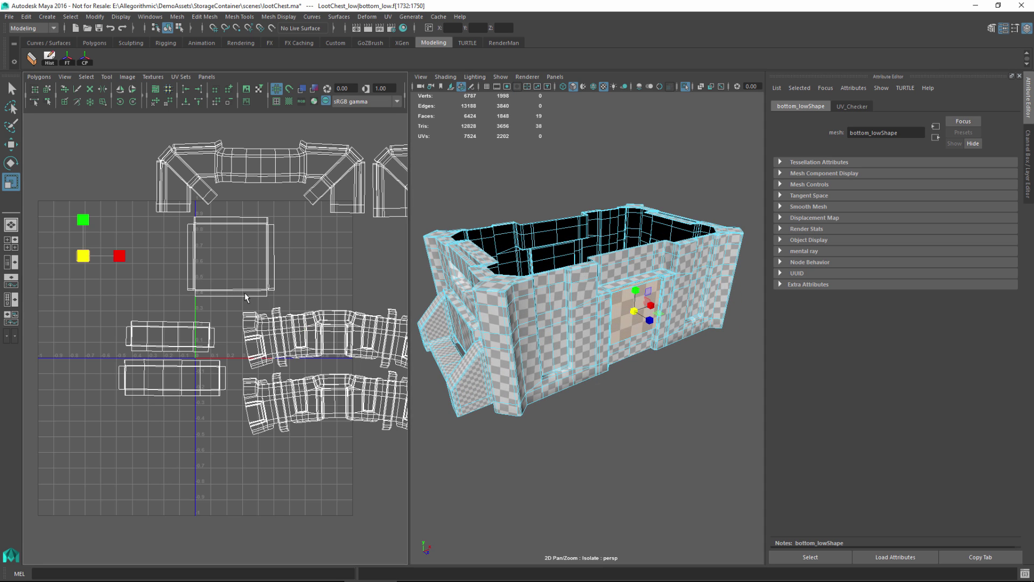
pyautogui.scroll(-3, 149, 291)
pyautogui.scroll(-1, 199, 272)
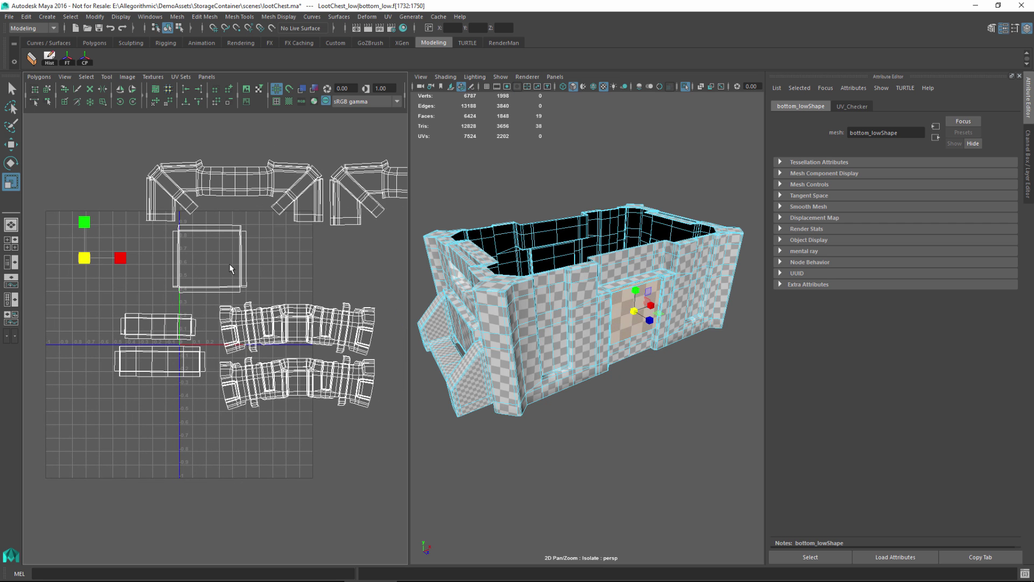
pyautogui.scroll(2, 316, 364)
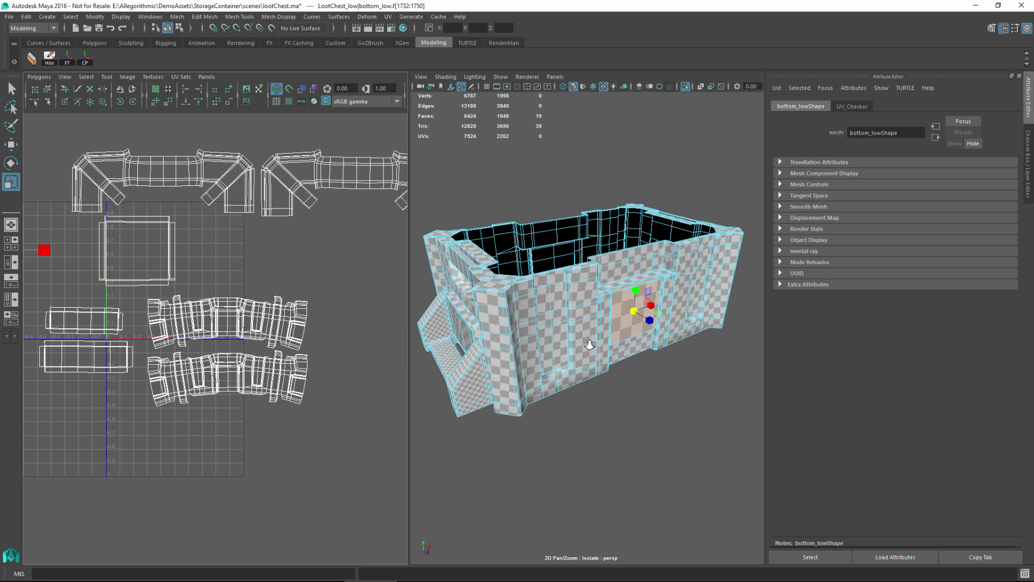
# - Select the other square panel's UV shell, just below the long curved wall shell in the UV layout
pyautogui.keyDown('alt'); pyautogui.moveTo(233, 250); pyautogui.dragTo(280, 291, button='middle'); pyautogui.keyUp('alt')
pyautogui.scroll(-1, 258, 320)
pyautogui.moveTo(198, 240); pyautogui.dragTo(221, 270, button='right')
pyautogui.keyDown('alt'); pyautogui.moveTo(222, 270); pyautogui.dragTo(259, 371, button='middle'); pyautogui.keyUp('alt')
pyautogui.keyDown('alt'); pyautogui.moveTo(259, 371); pyautogui.dragTo(288, 392, button='right'); pyautogui.keyUp('alt')
pyautogui.doubleClick(243, 338)
pyautogui.keyDown('alt'); pyautogui.moveTo(218, 312); pyautogui.dragTo(258, 301, button='middle'); pyautogui.keyUp('alt')
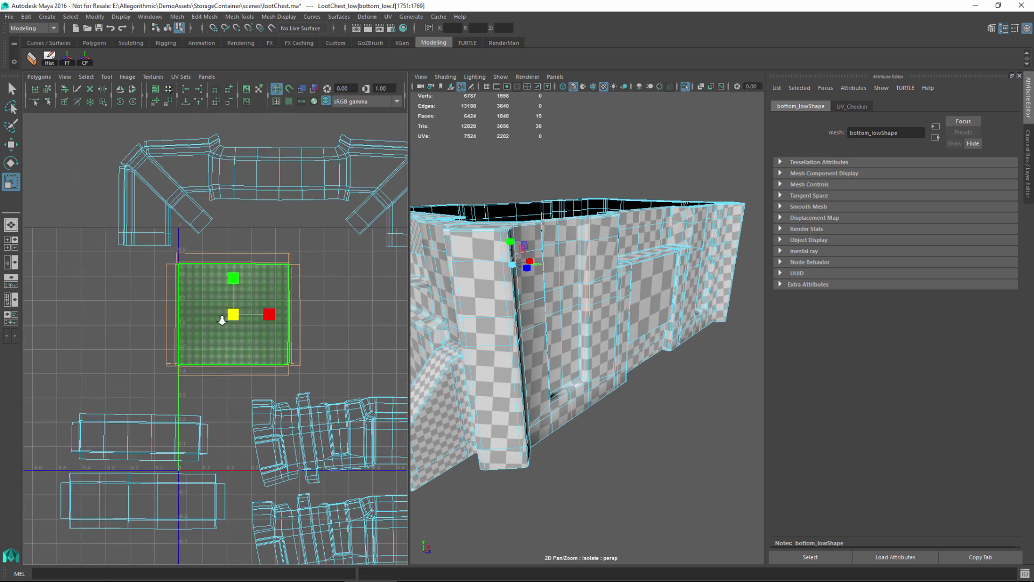